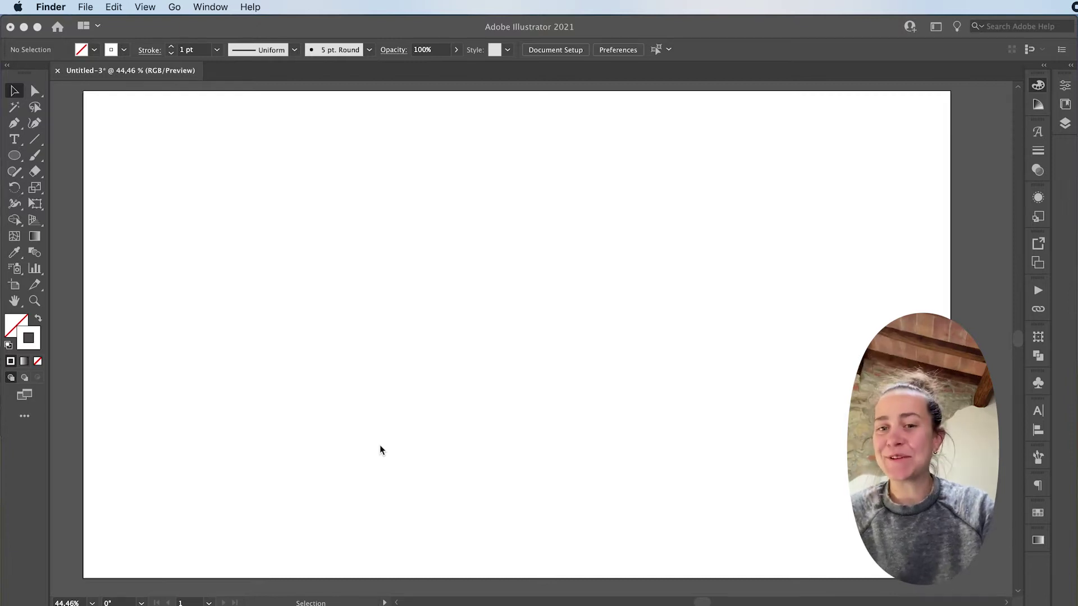
# Draw a circle near the artboard centre with the Ellipse tool
pyautogui.click(15, 157)
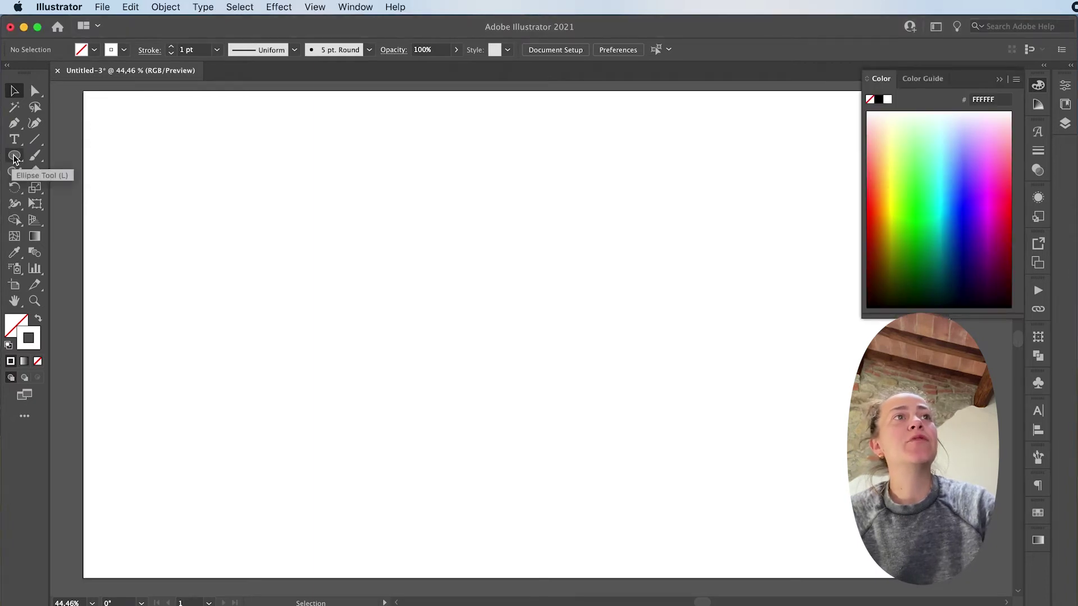
pyautogui.click(15, 157)
pyautogui.moveTo(487, 382); pyautogui.dragTo(379, 274)
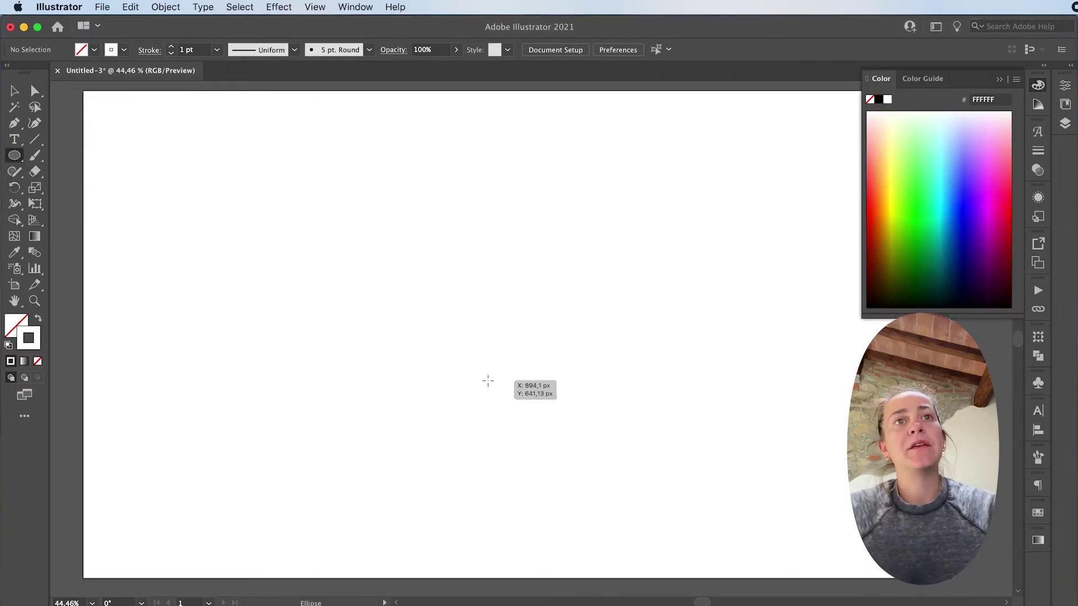
# Give the circle a dark red 8E0C0C fill with no stroke
pyautogui.click(39, 320)
pyautogui.doubleClick(16, 324)
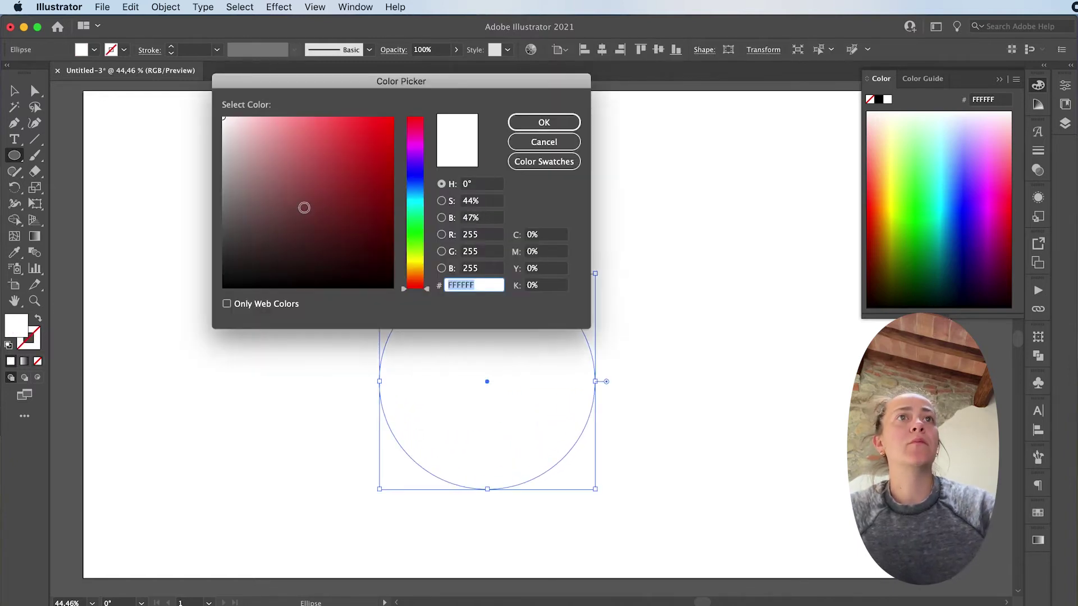
pyautogui.moveTo(303, 206); pyautogui.dragTo(393, 193)
pyautogui.press('Return')
# Move the red circle to the left half of the artboard and deselect it
pyautogui.press('v')
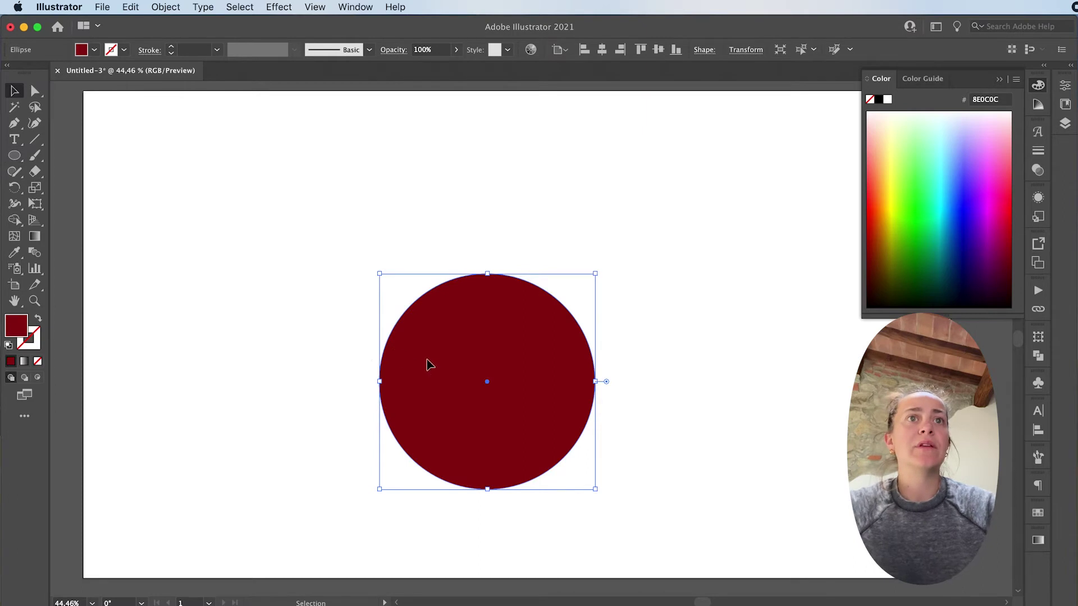
pyautogui.moveTo(425, 362); pyautogui.dragTo(285, 340)
pyautogui.click(153, 257)
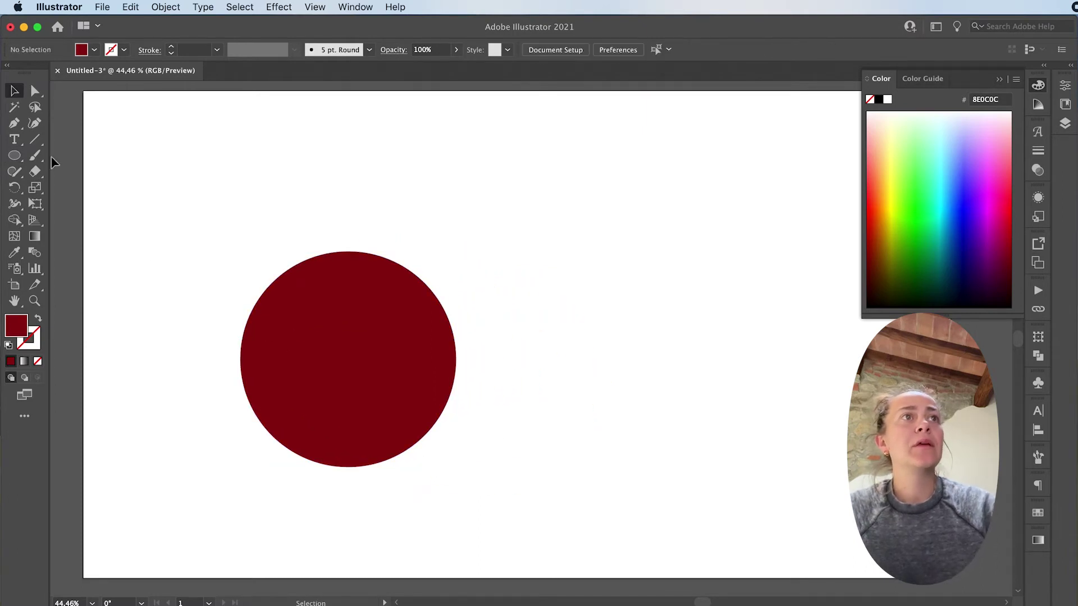
# Draw a horizontal line through the circle's centre extending past both sides
pyautogui.click(35, 140)
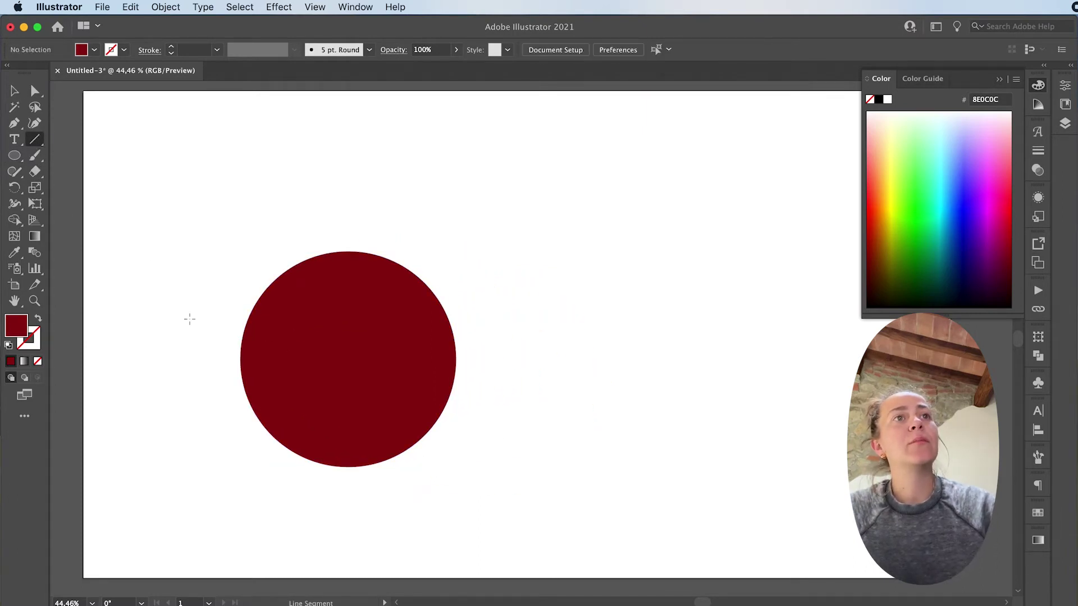
pyautogui.moveTo(196, 360); pyautogui.dragTo(510, 377)
pyautogui.press('v')
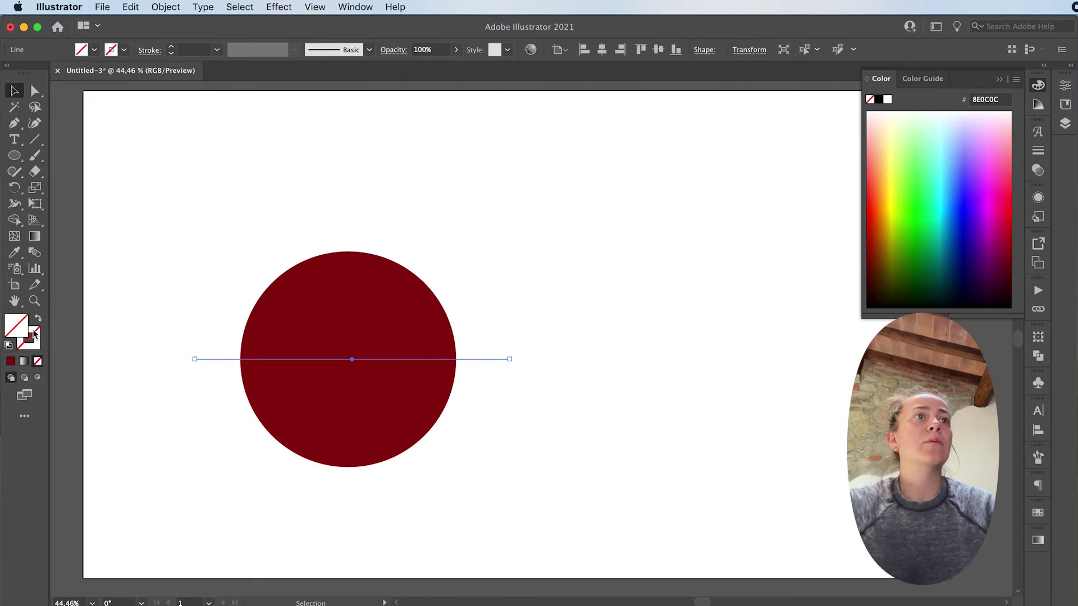
# Set the line's stroke to light pink FF8F8F and deselect it
pyautogui.doubleClick(28, 337)
pyautogui.moveTo(277, 150)
pyautogui.mouseDown()
pyautogui.moveTo(286, 113)
pyautogui.moveTo(296, 118)
pyautogui.mouseUp()
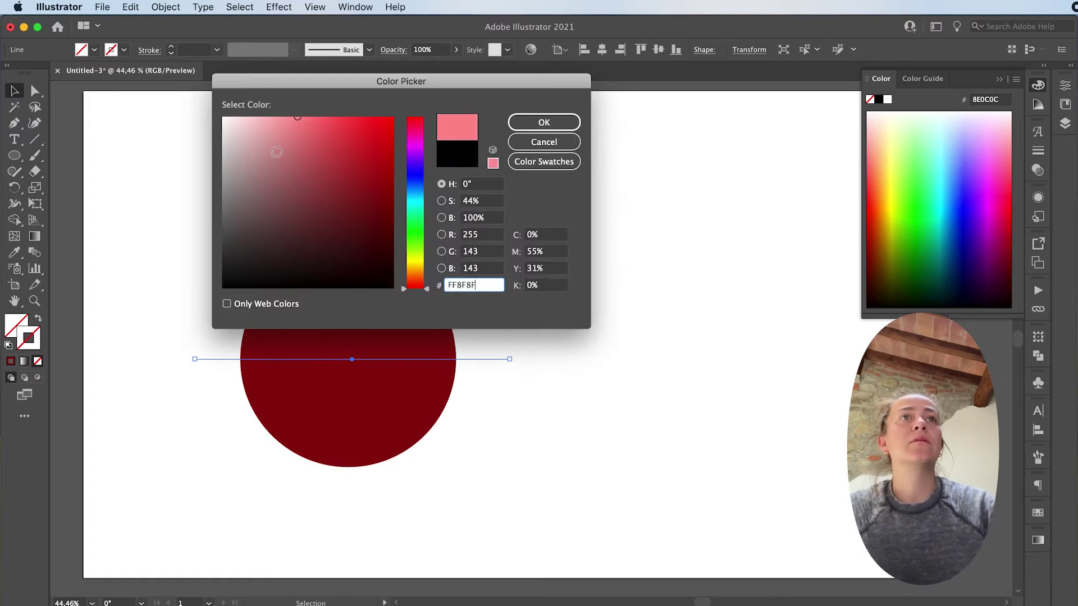
pyautogui.press('Return')
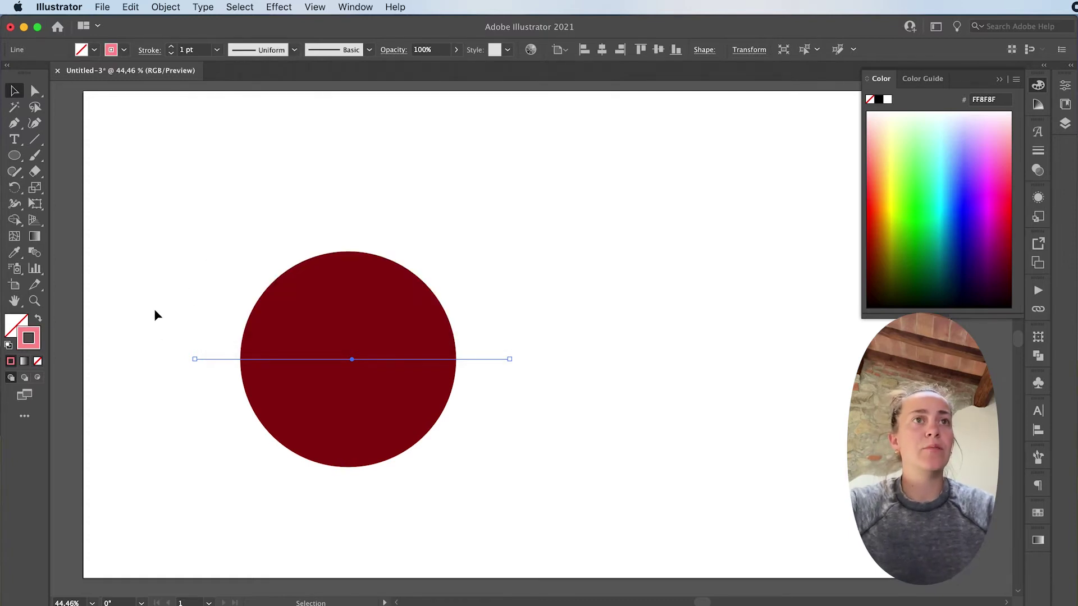
pyautogui.click(137, 352)
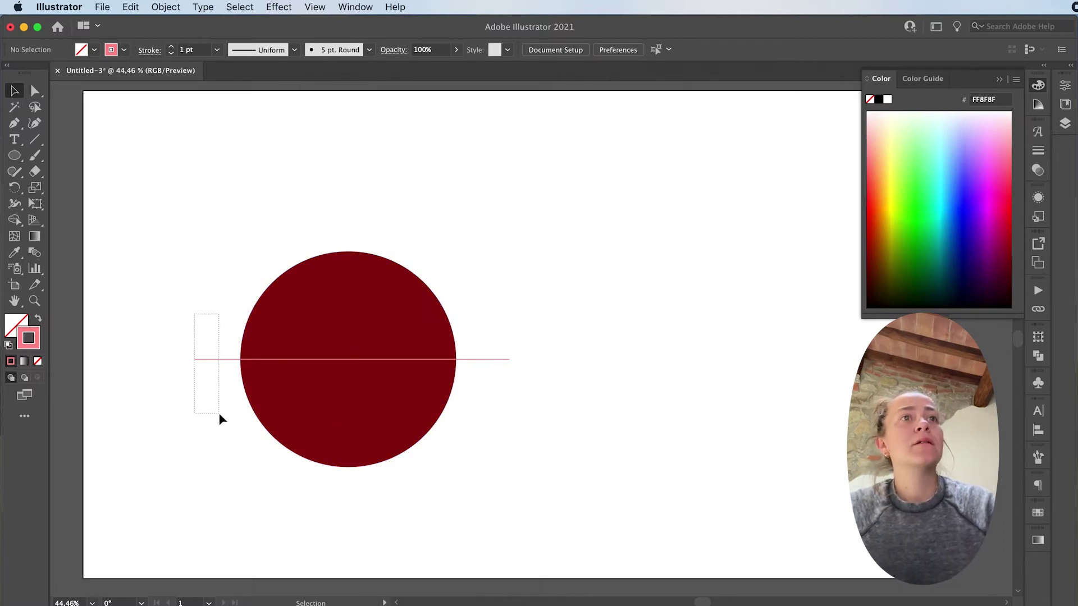
# Rotate a copy of the pink line 20° about the circle's centre
pyautogui.moveTo(219, 415); pyautogui.dragTo(218, 414)
pyautogui.press('r')
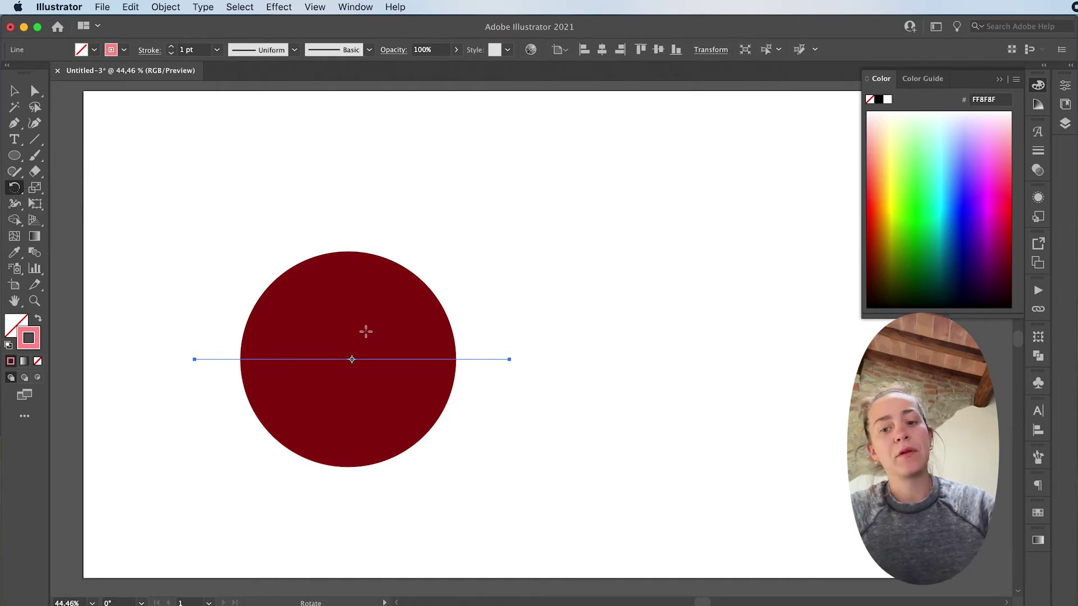
pyautogui.keyDown('alt'); pyautogui.click(353, 360); pyautogui.keyUp('alt')
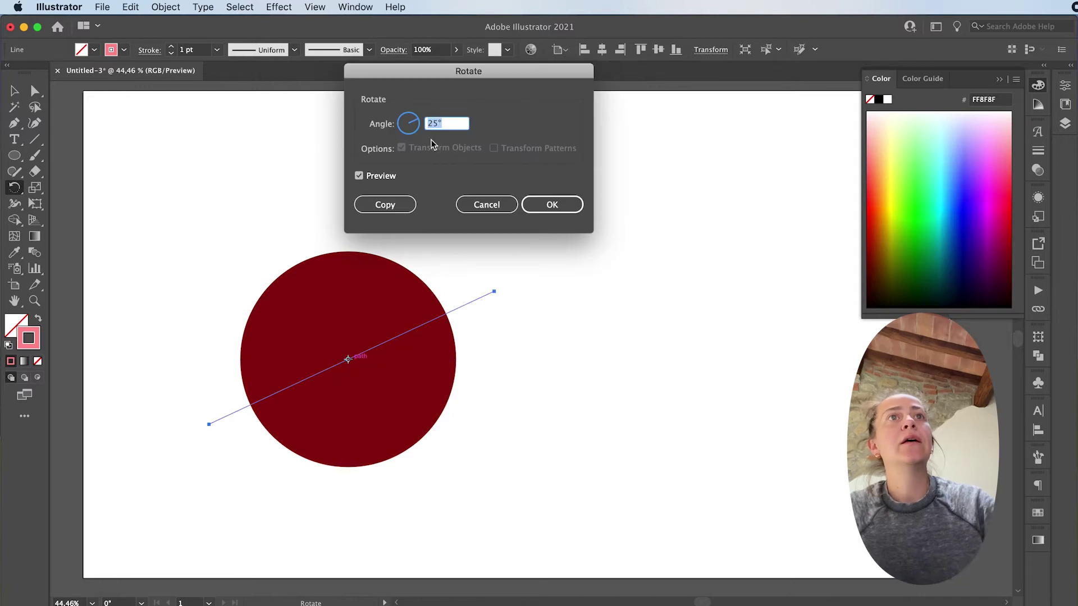
pyautogui.write('20')
pyautogui.press('Tab')
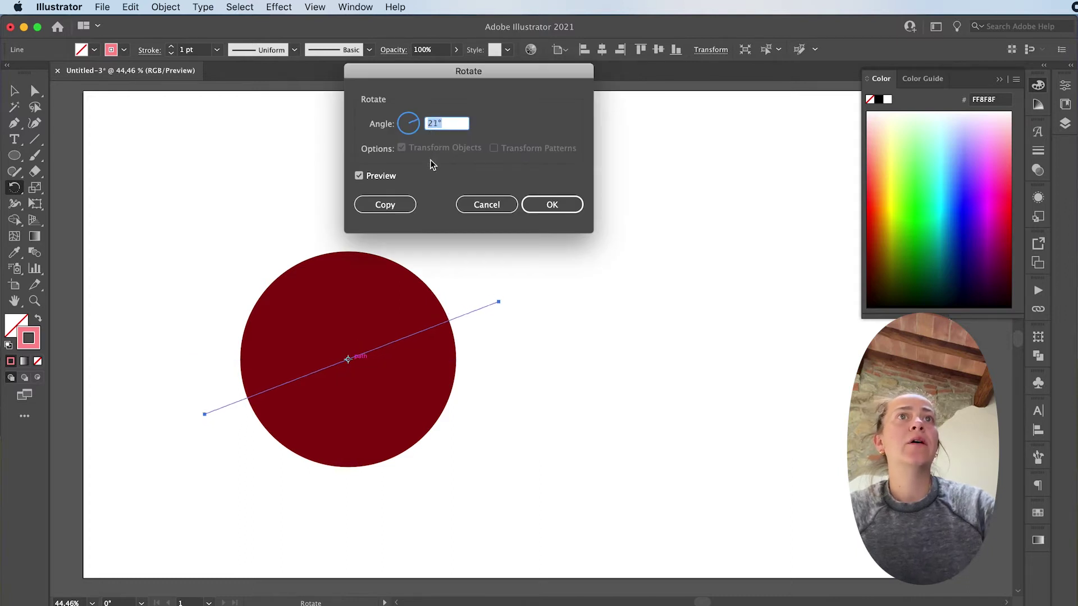
pyautogui.click(389, 207)
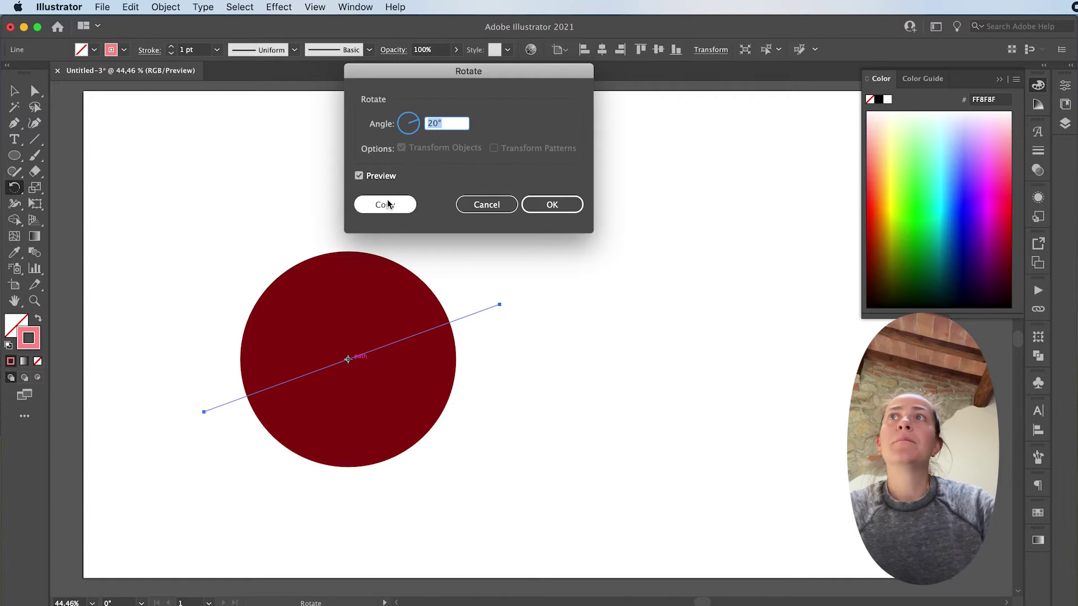
pyautogui.click(392, 207)
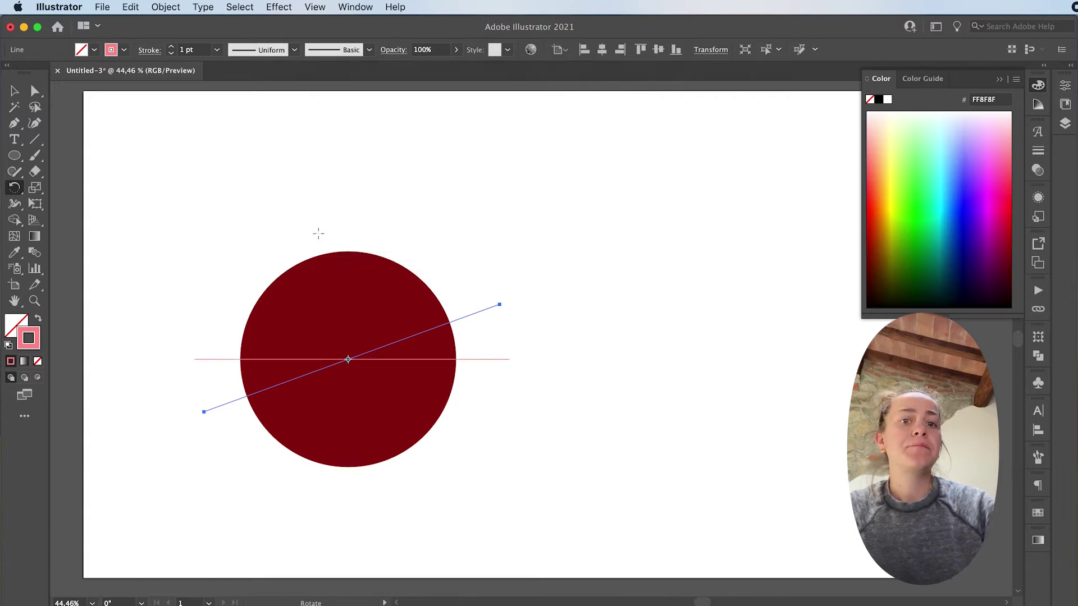
# Repeat the rotated copy into a full sunburst, then select the circle and all lines
pyautogui.hotkey('ctrl', 'd')
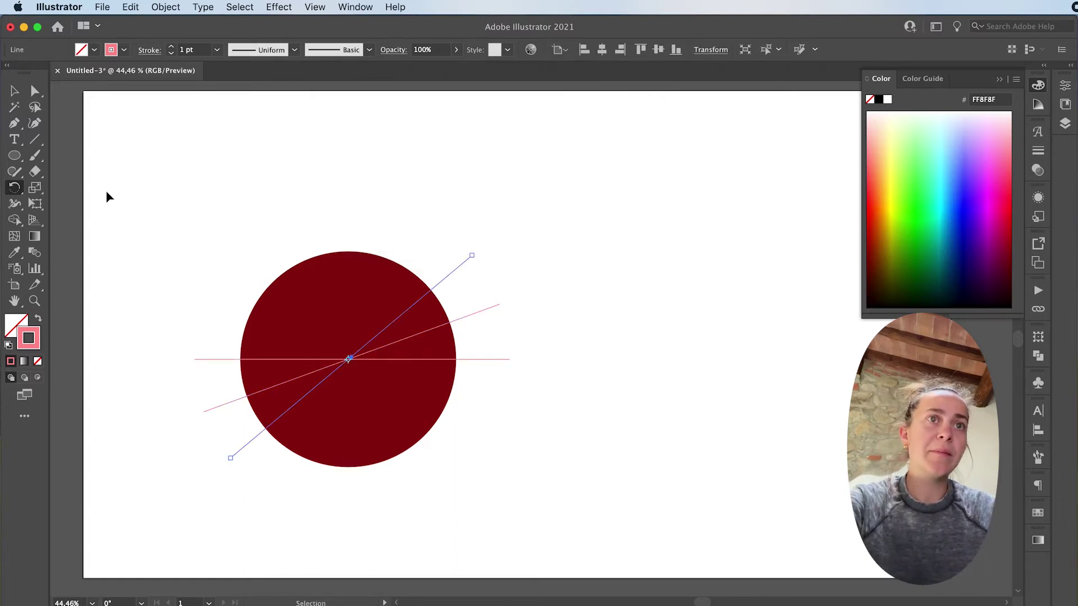
pyautogui.hotkey('ctrl', 'd')
pyautogui.hotkey('ctrl', 'd')
pyautogui.hotkey('ctrl', 'd')
pyautogui.hotkey('ctrl', 'd')
pyautogui.hotkey('ctrl', 'd')
pyautogui.hotkey('ctrl', 'd')
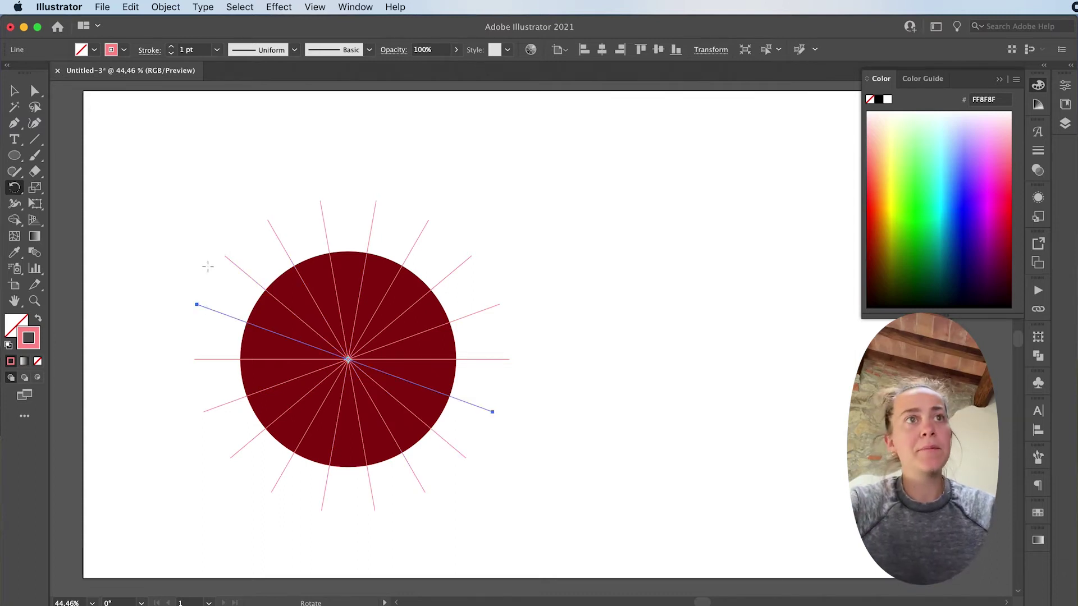
pyautogui.press('v')
pyautogui.moveTo(144, 180); pyautogui.dragTo(530, 514)
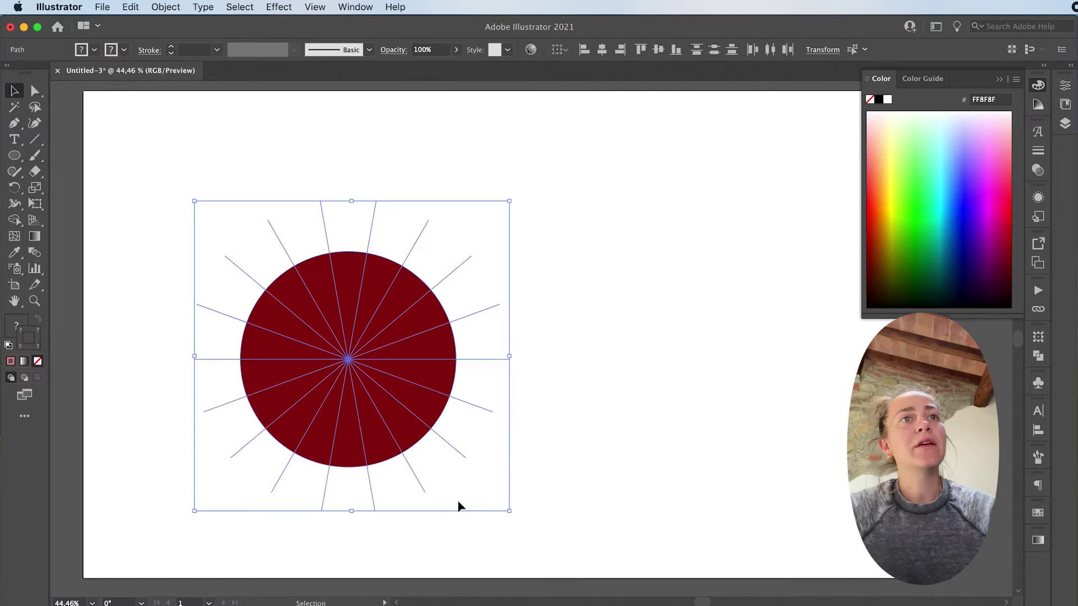
# With the Shape Builder tool, erase the spoke ends outside the circle
pyautogui.click(14, 221)
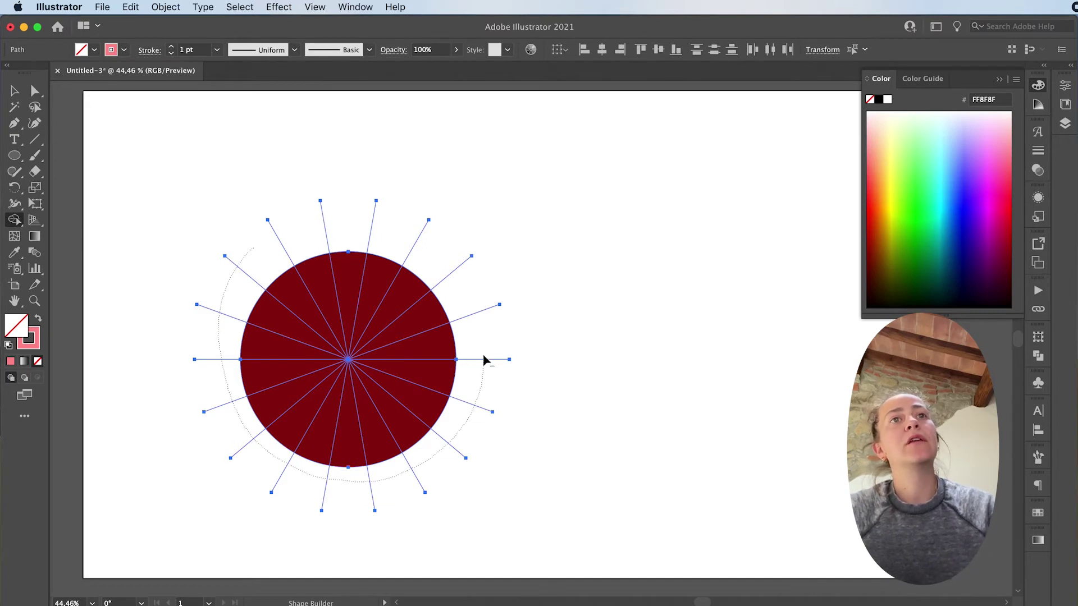
pyautogui.moveTo(408, 237); pyautogui.dragTo(225, 296)
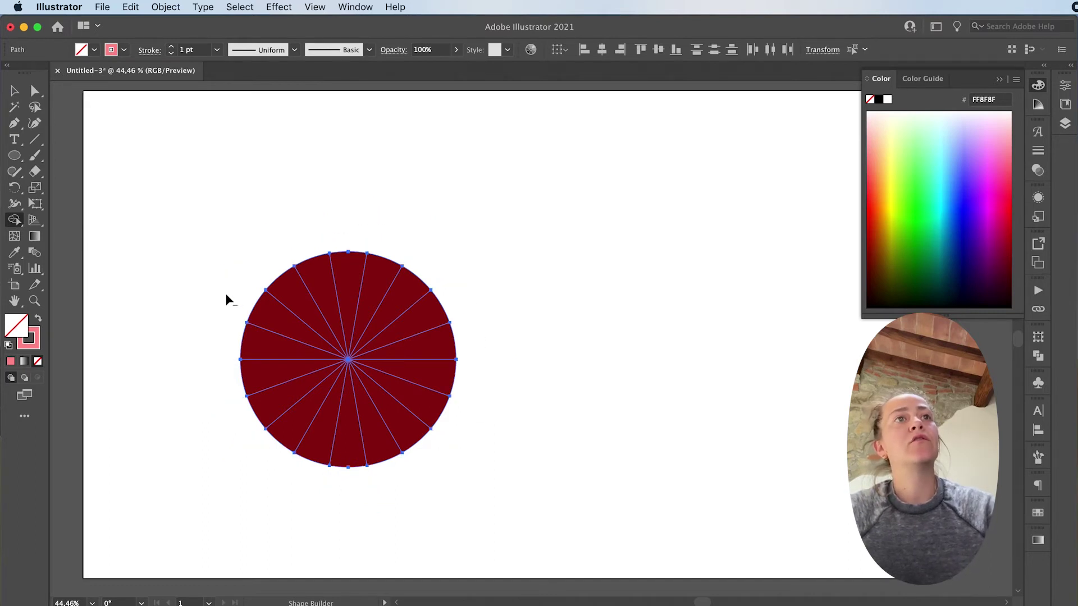
# Delete every other wedge around the circle, leaving alternating empty wedges
pyautogui.keyDown('alt'); pyautogui.click(297, 294); pyautogui.keyUp('alt')
pyautogui.keyDown('alt'); pyautogui.click(345, 284); pyautogui.keyUp('alt')
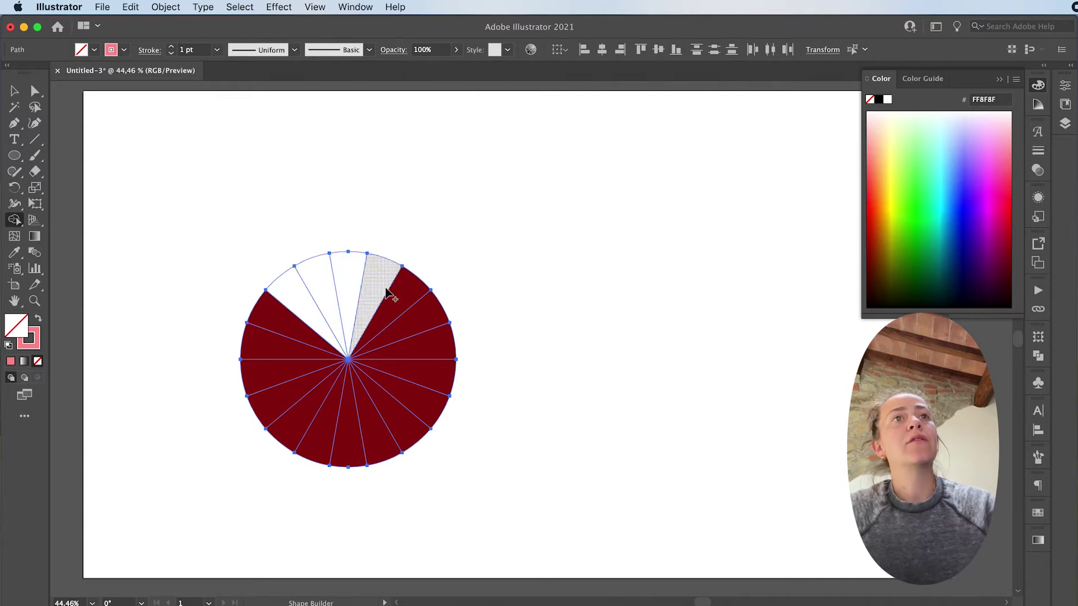
pyautogui.keyDown('alt'); pyautogui.click(385, 289); pyautogui.keyUp('alt')
pyautogui.keyDown('alt'); pyautogui.click(410, 303); pyautogui.keyUp('alt')
pyautogui.keyDown('alt'); pyautogui.click(426, 328); pyautogui.keyUp('alt')
pyautogui.keyDown('alt'); pyautogui.click(431, 354); pyautogui.keyUp('alt')
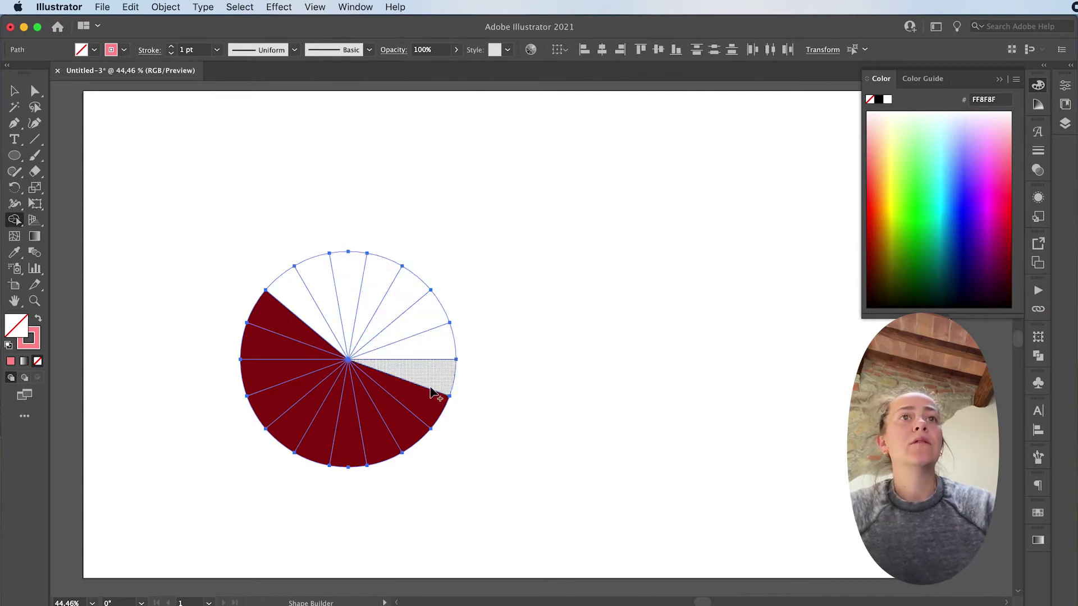
pyautogui.keyDown('alt'); pyautogui.click(434, 377); pyautogui.keyUp('alt')
pyautogui.keyDown('alt'); pyautogui.click(421, 404); pyautogui.keyUp('alt')
pyautogui.keyDown('alt'); pyautogui.click(400, 430); pyautogui.keyUp('alt')
pyautogui.keyDown('alt'); pyautogui.click(375, 446); pyautogui.keyUp('alt')
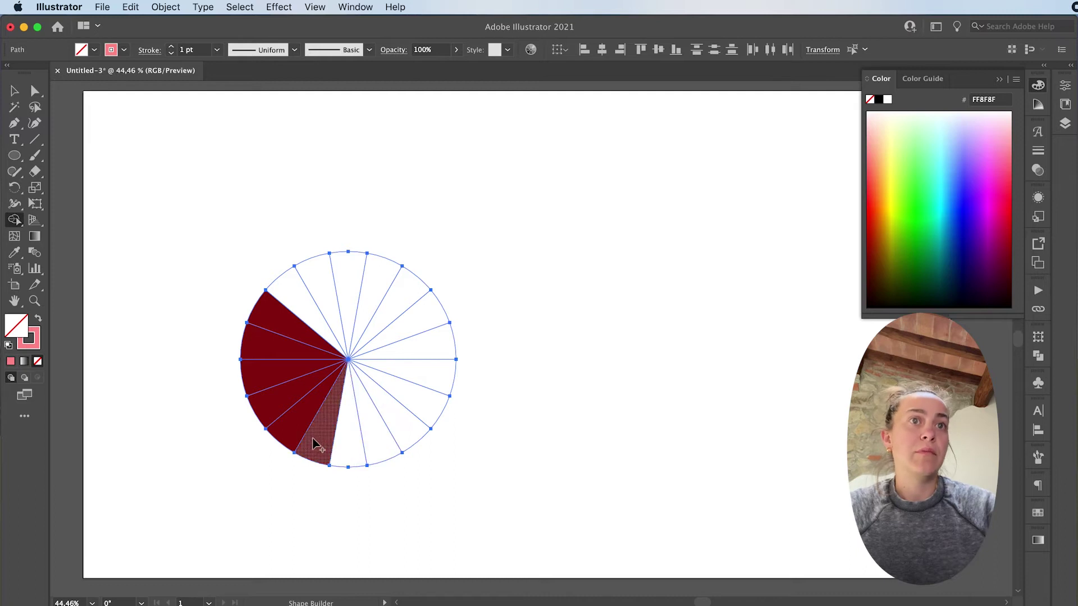
pyautogui.keyDown('alt'); pyautogui.click(312, 446); pyautogui.keyUp('alt')
pyautogui.keyDown('alt'); pyautogui.click(264, 412); pyautogui.keyUp('alt')
pyautogui.keyDown('alt'); pyautogui.click(261, 384); pyautogui.keyUp('alt')
pyautogui.keyDown('alt'); pyautogui.click(252, 341); pyautogui.keyUp('alt')
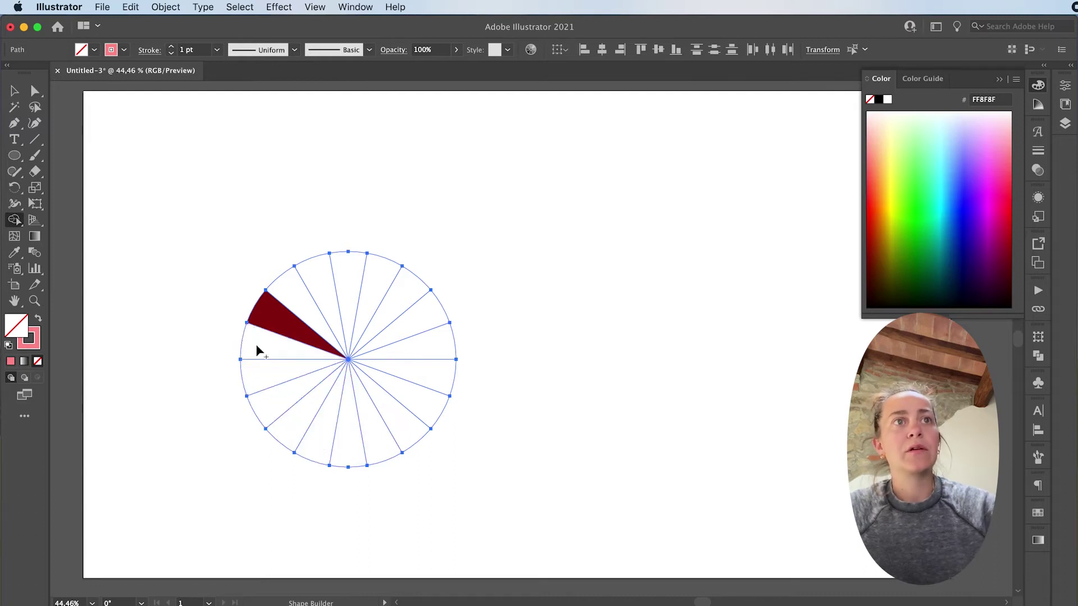
pyautogui.keyDown('alt'); pyautogui.click(273, 315); pyautogui.keyUp('alt')
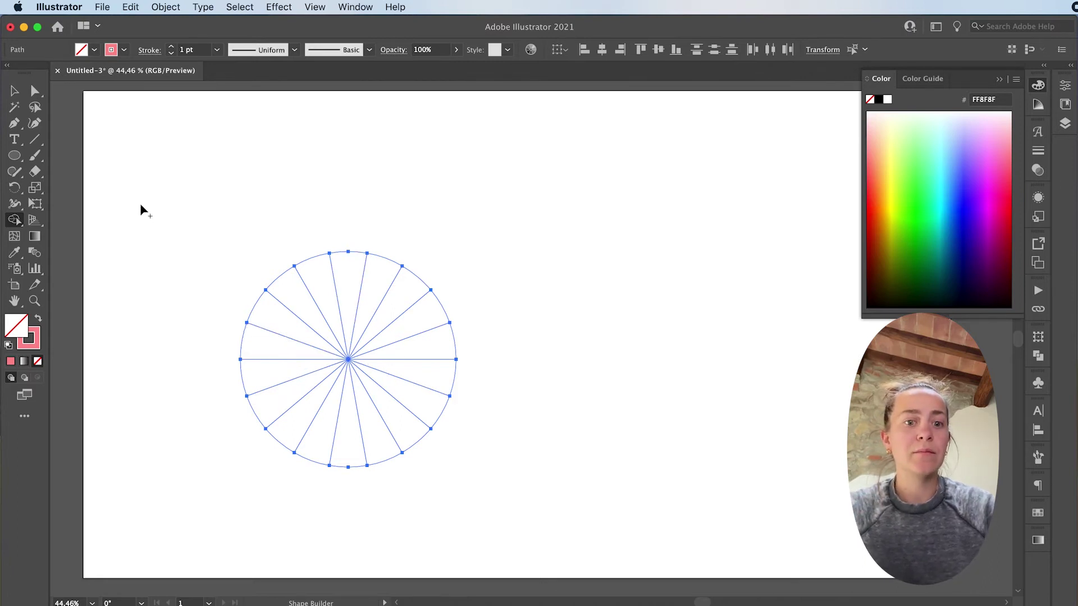
# Delete the circle outline and radial grid lines, leaving separate wedges
pyautogui.press('v')
pyautogui.press('Delete')
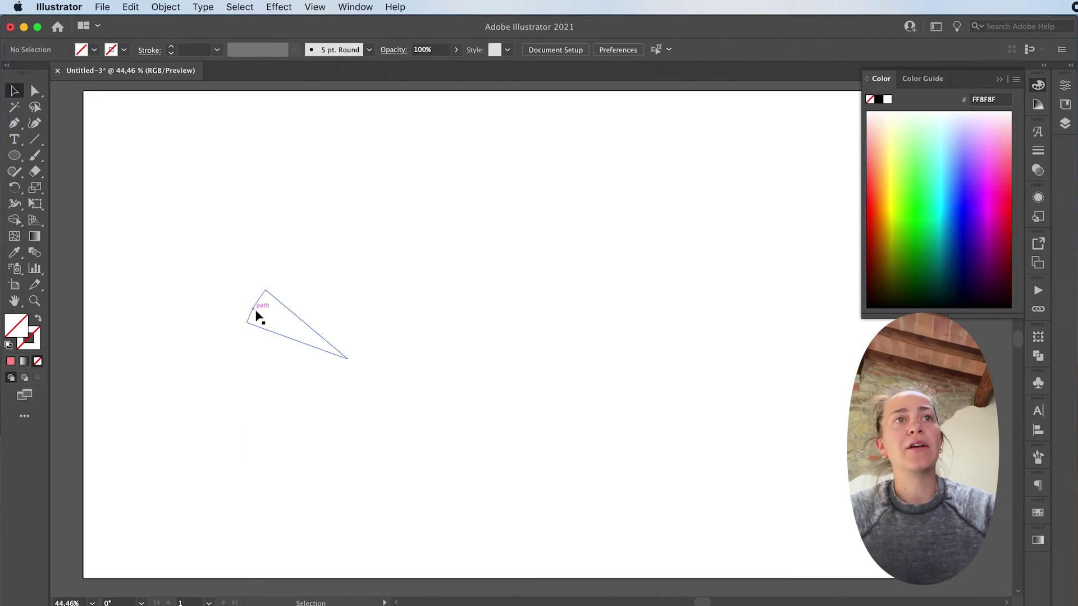
pyautogui.hotkey('ctrl', 'z')
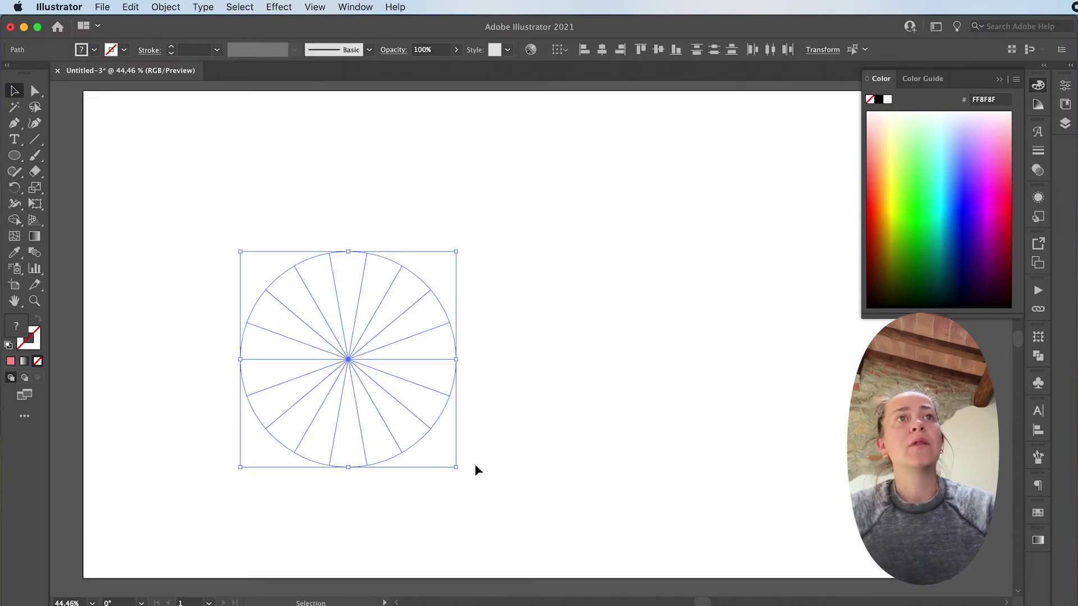
pyautogui.press('Delete')
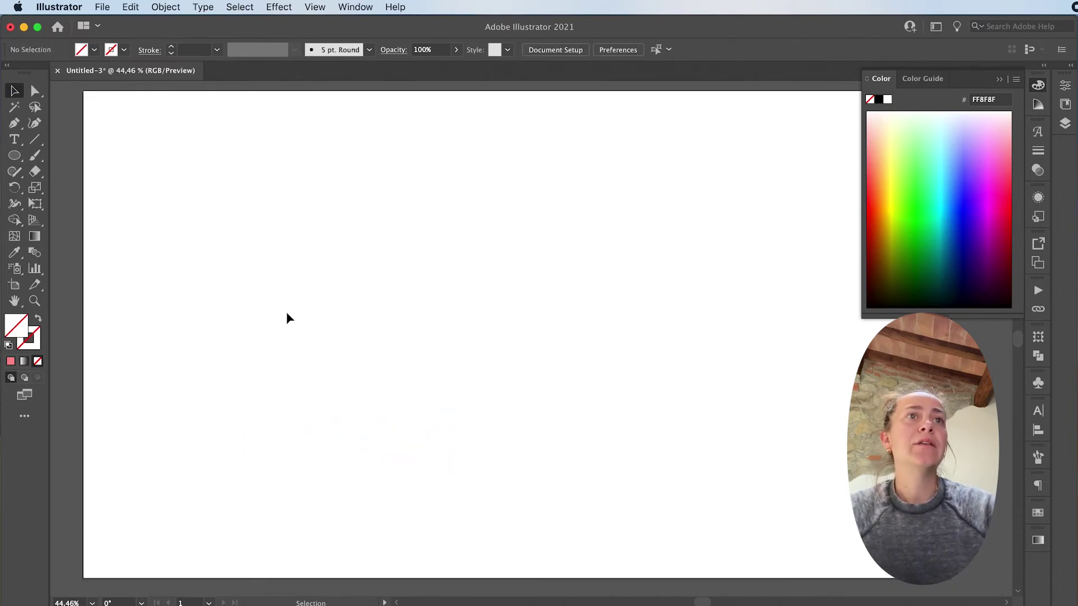
# Shift-select all the remaining wedge shapes around the starburst
pyautogui.click(287, 319)
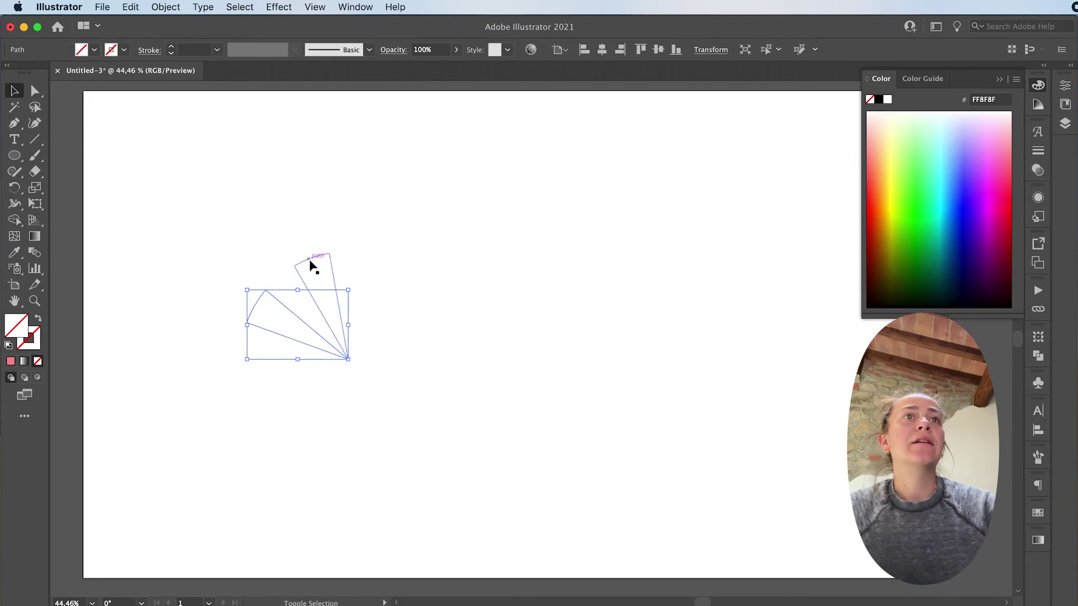
pyautogui.keyDown('shift'); pyautogui.click(313, 266); pyautogui.keyUp('shift')
pyautogui.keyDown('shift'); pyautogui.click(380, 261); pyautogui.keyUp('shift')
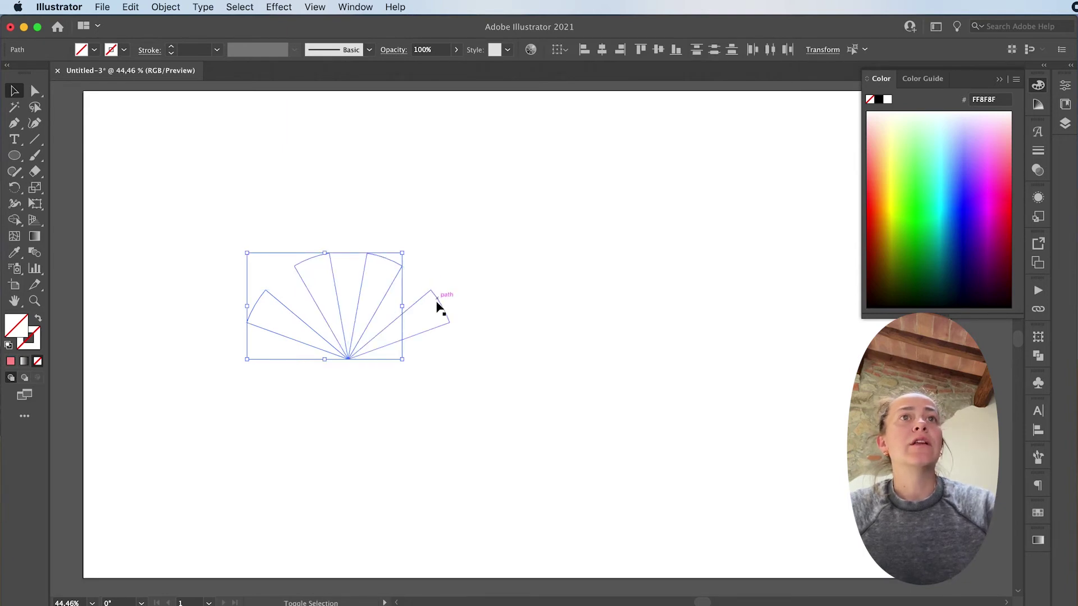
pyautogui.keyDown('shift'); pyautogui.click(447, 314); pyautogui.keyUp('shift')
pyautogui.keyDown('shift'); pyautogui.click(454, 387); pyautogui.keyUp('shift')
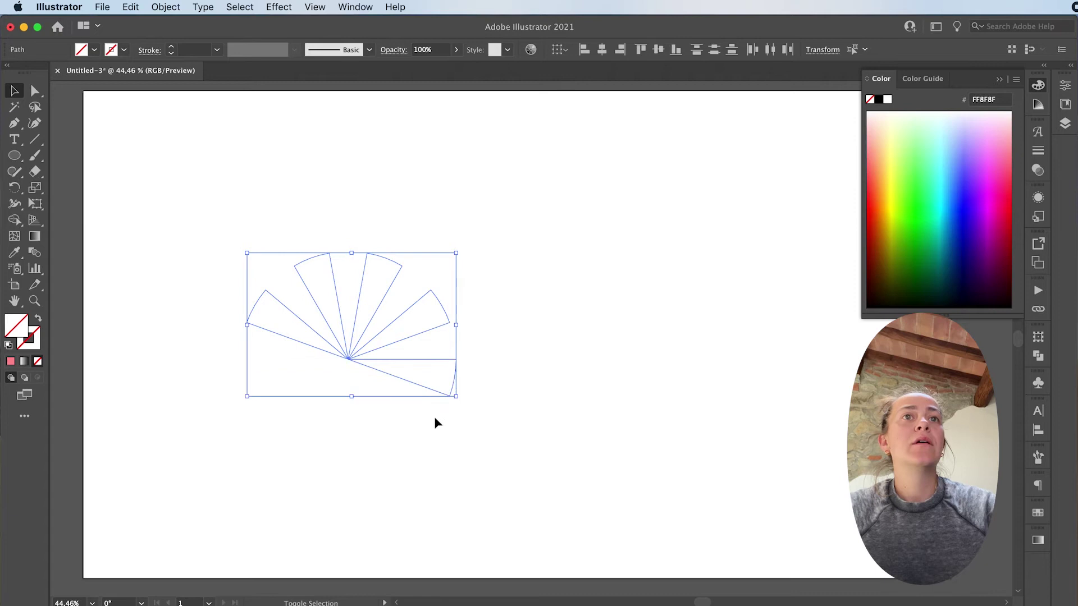
pyautogui.keyDown('shift'); pyautogui.click(420, 439); pyautogui.keyUp('shift')
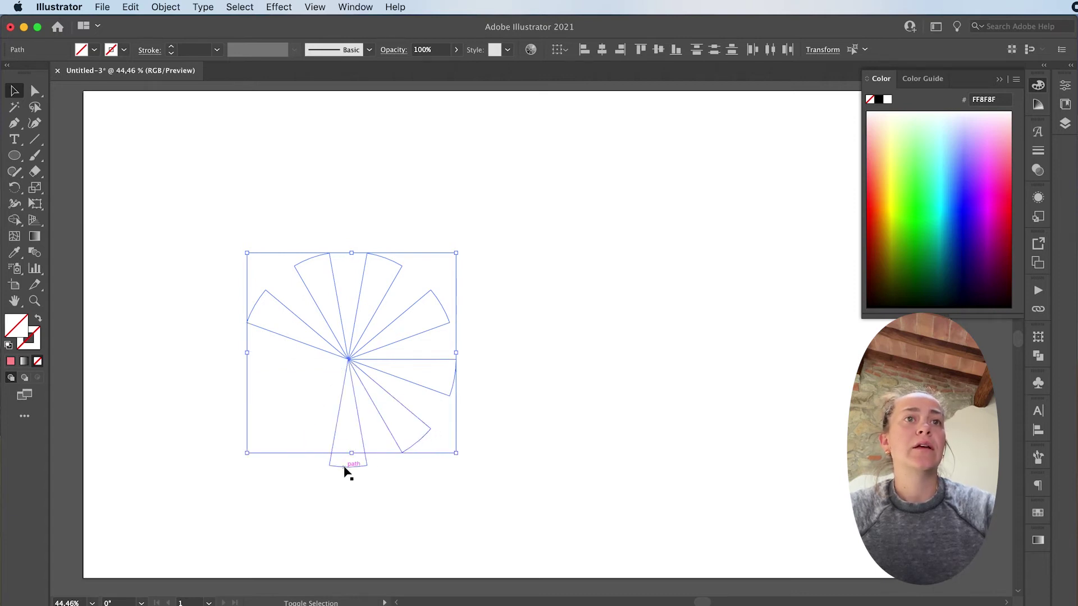
pyautogui.keyDown('shift'); pyautogui.click(343, 466); pyautogui.keyUp('shift')
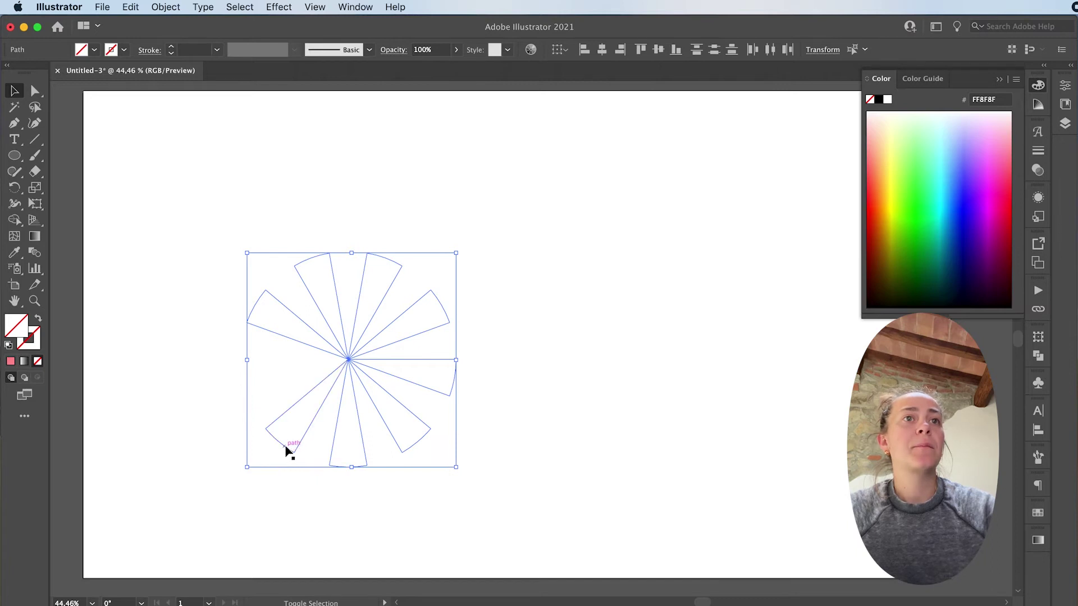
pyautogui.keyDown('shift'); pyautogui.click(246, 387); pyautogui.keyUp('shift')
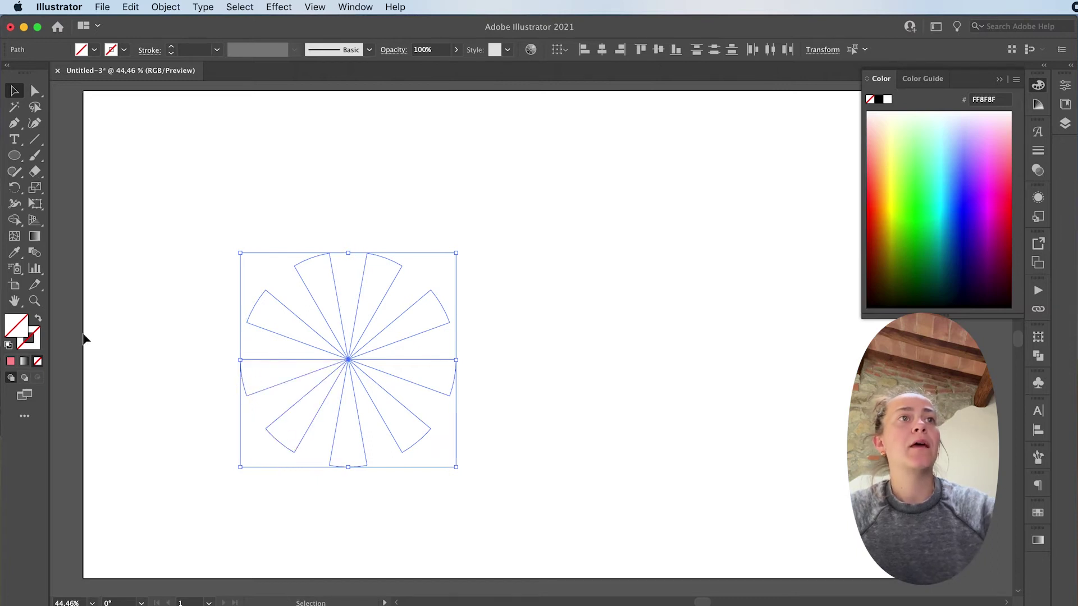
# Fill the selected wedges dark red BF0000 and deselect
pyautogui.doubleClick(22, 332)
pyautogui.write('bf0000')
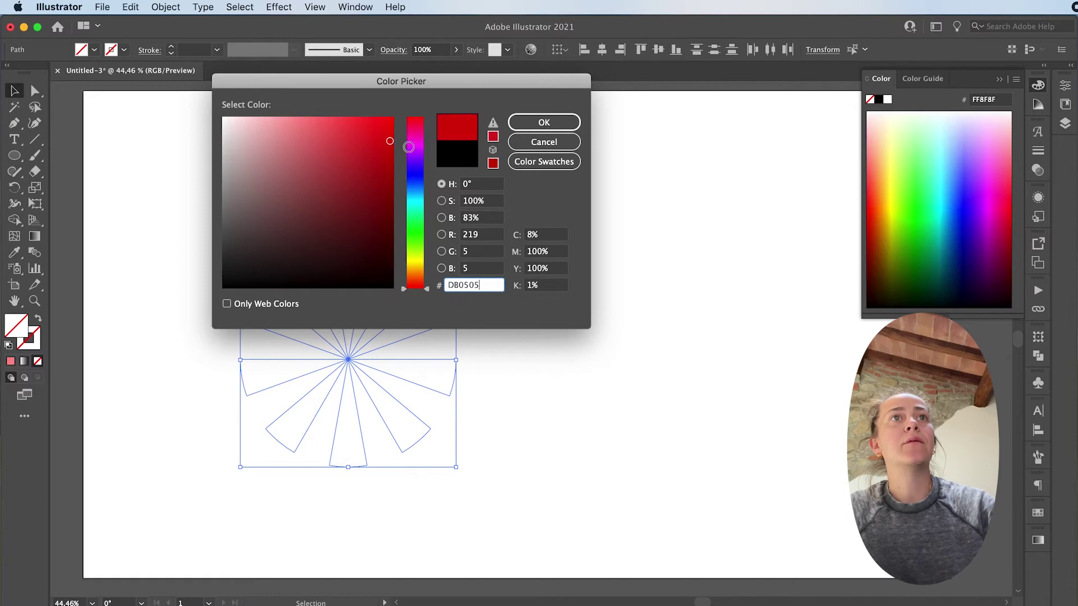
pyautogui.press('Return')
pyautogui.click(210, 323)
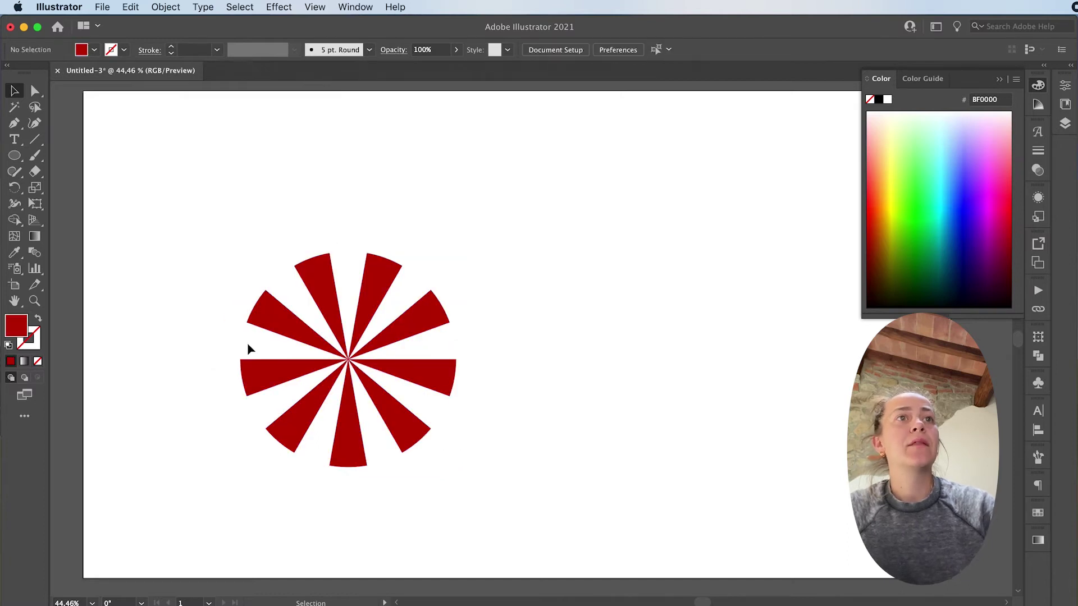
# Select the seven gap wedges and fill them white FFFFFF
pyautogui.click(245, 346)
pyautogui.keyDown('shift'); pyautogui.click(282, 284); pyautogui.keyUp('shift')
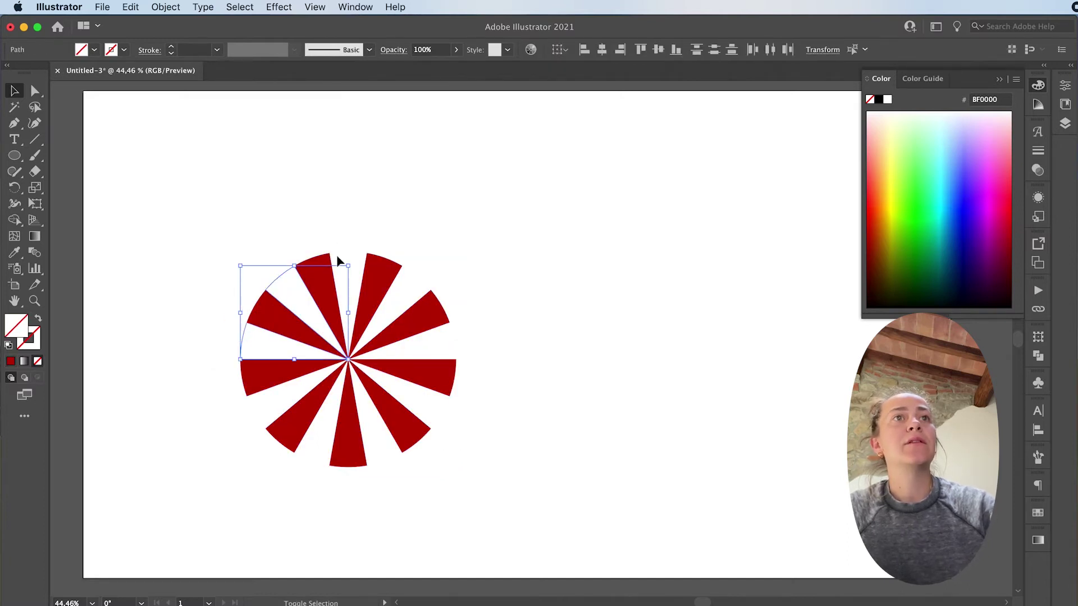
pyautogui.keyDown('shift'); pyautogui.click(353, 260); pyautogui.keyUp('shift')
pyautogui.keyDown('shift'); pyautogui.click(417, 280); pyautogui.keyUp('shift')
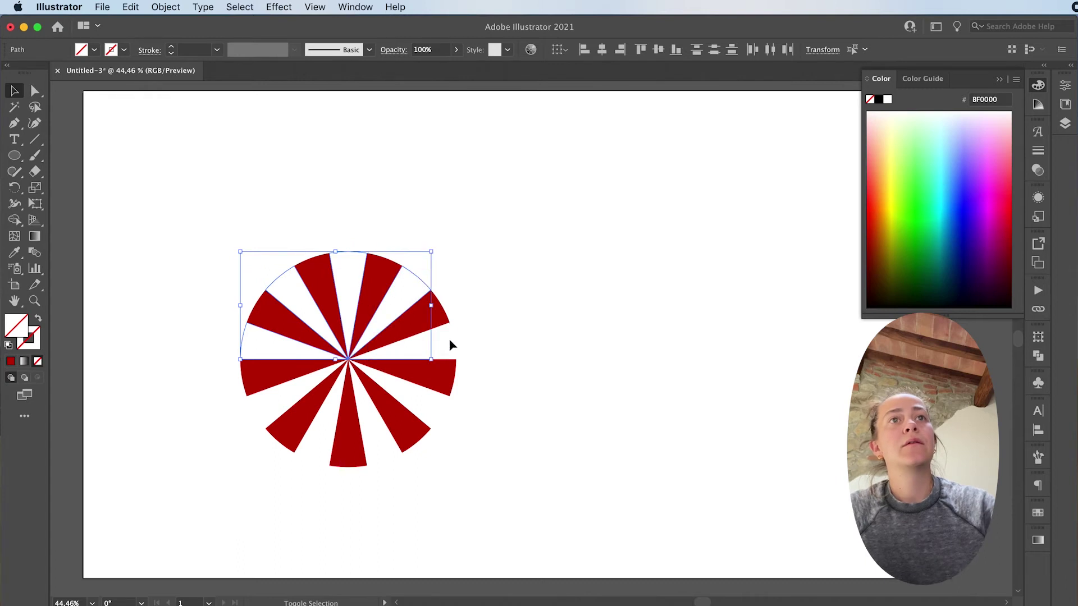
pyautogui.keyDown('shift'); pyautogui.click(452, 338); pyautogui.keyUp('shift')
pyautogui.keyDown('shift'); pyautogui.click(440, 413); pyautogui.keyUp('shift')
pyautogui.keyDown('shift'); pyautogui.click(381, 464); pyautogui.keyUp('shift')
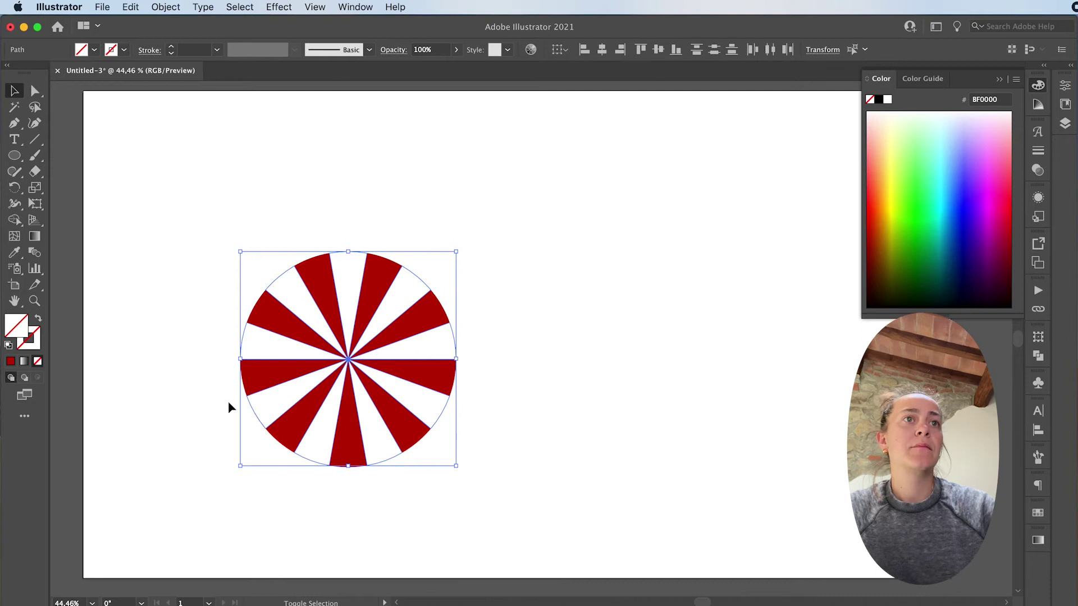
pyautogui.doubleClick(18, 327)
pyautogui.write('FFFFFF')
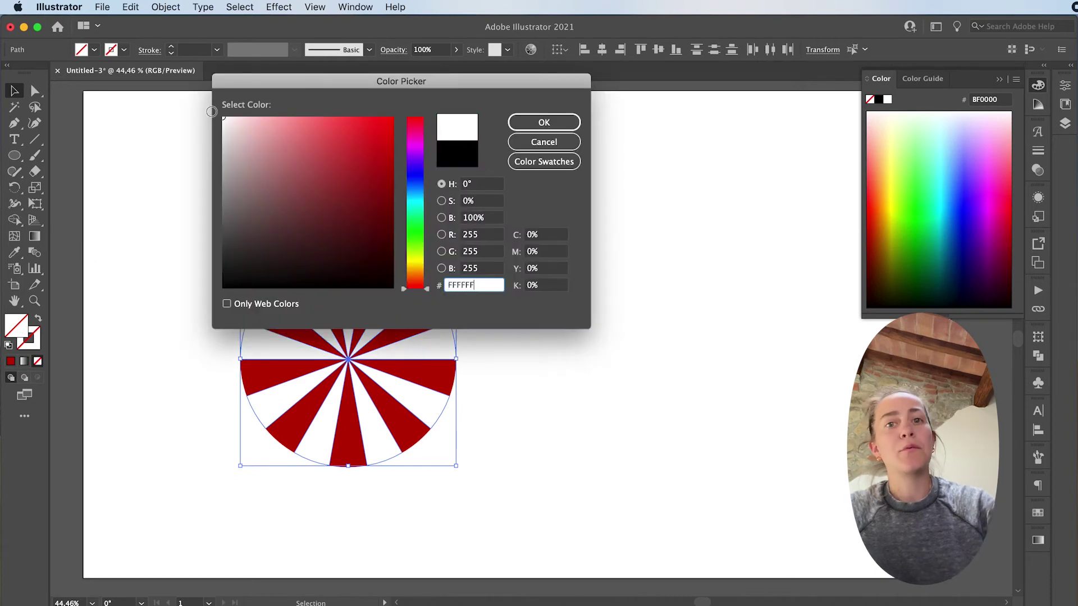
pyautogui.press('Return')
# Group the striped circle, shrink it, duplicate it to the right, and select both copies
pyautogui.press('a')
pyautogui.moveTo(177, 200); pyautogui.dragTo(515, 494)
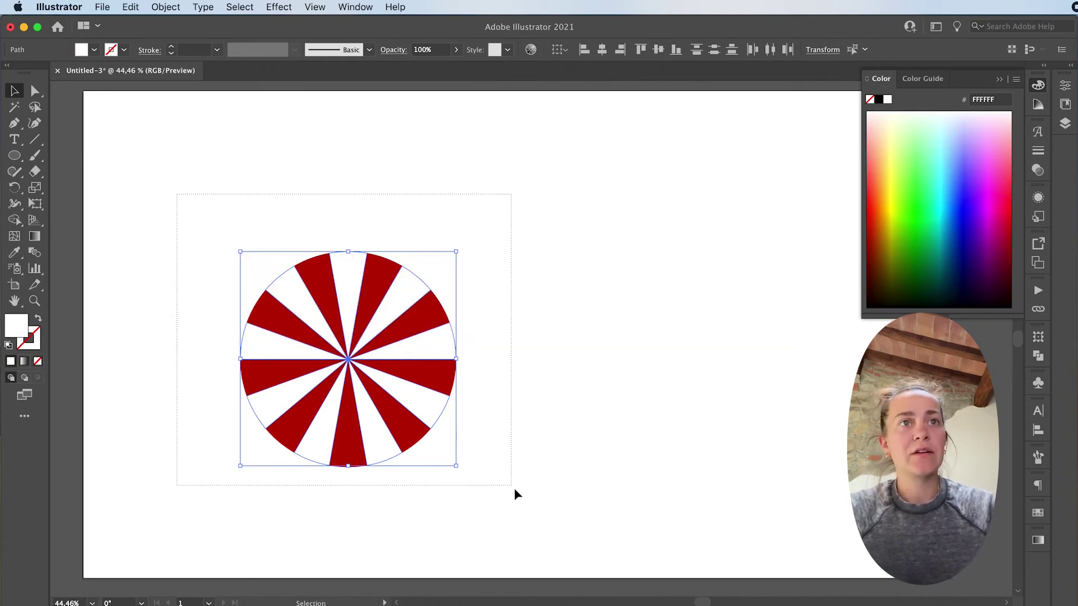
pyautogui.press('v')
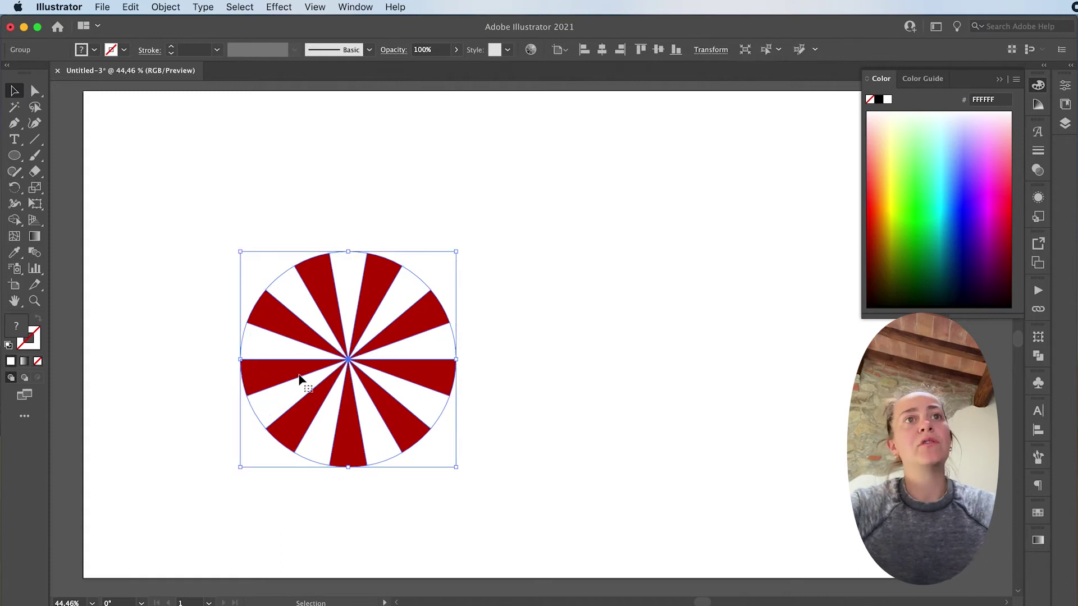
pyautogui.moveTo(457, 359)
pyautogui.mouseDown()
pyautogui.moveTo(300, 361)
pyautogui.moveTo(152, 171)
pyautogui.moveTo(746, 169)
pyautogui.mouseUp()
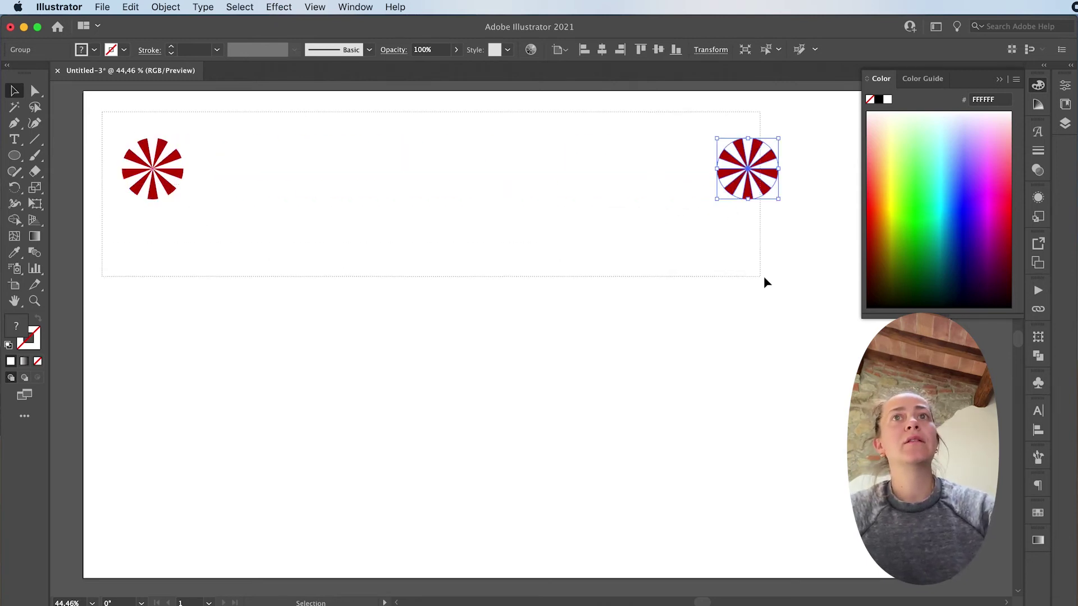
pyautogui.moveTo(158, 145); pyautogui.dragTo(764, 275)
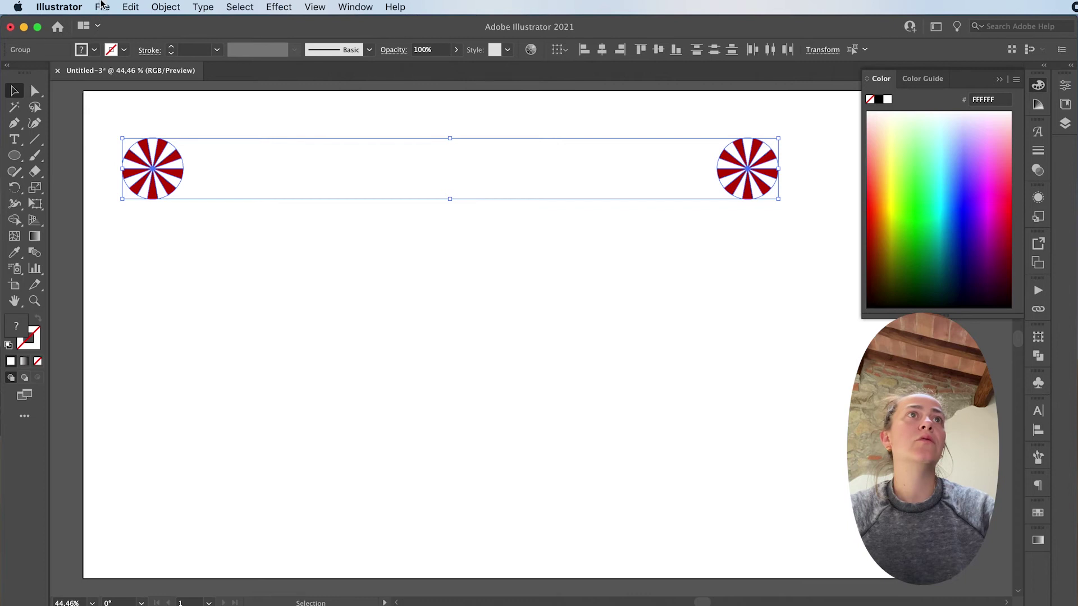
# Set Blend Options to 1000 specified steps
pyautogui.click(173, 7)
pyautogui.moveTo(172, 358)
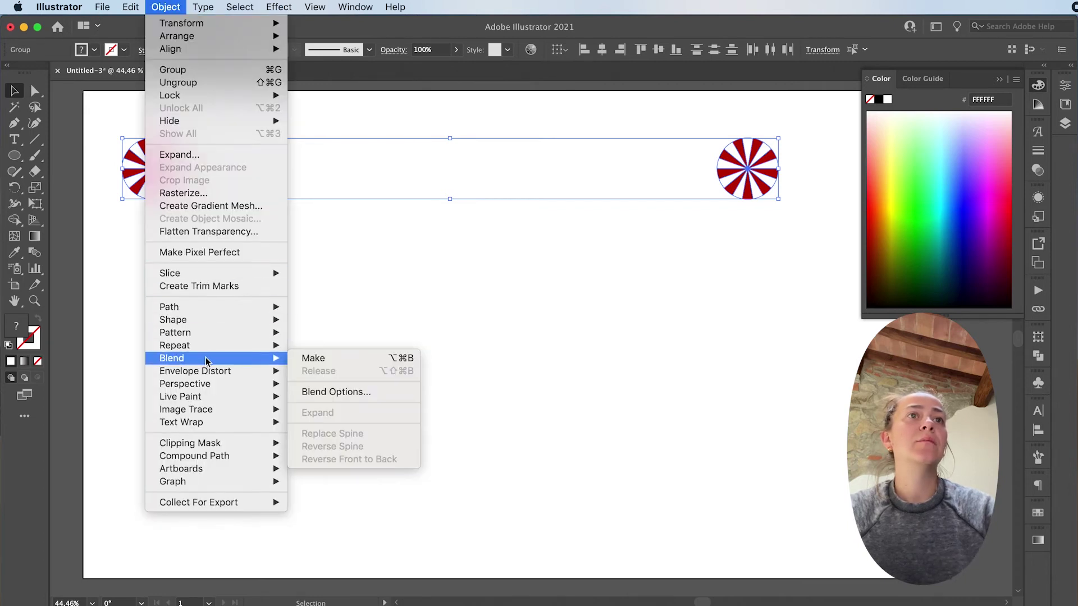
pyautogui.click(313, 391)
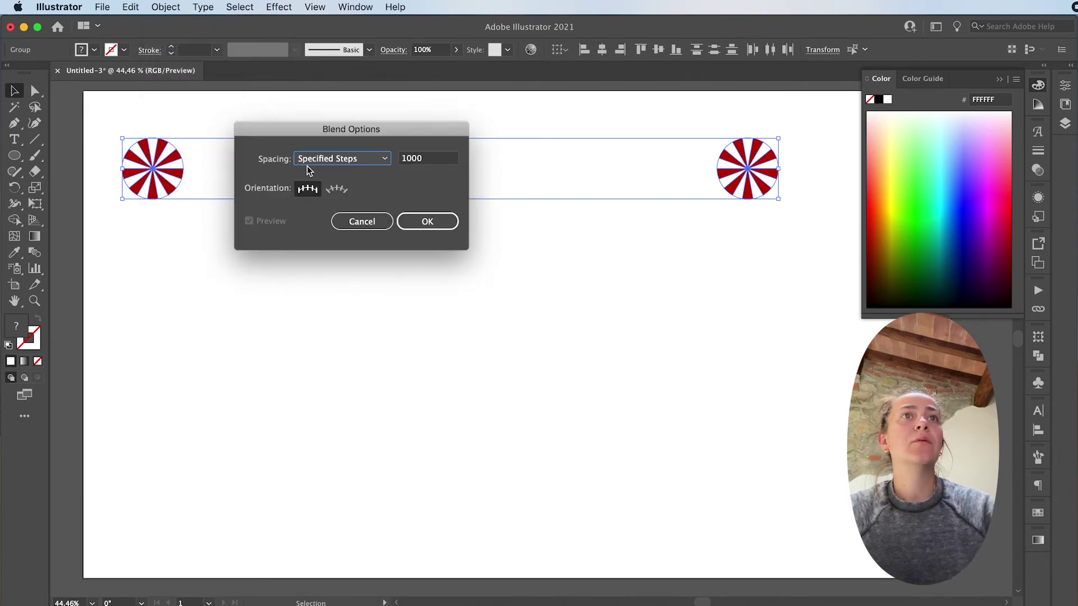
pyautogui.click(447, 164)
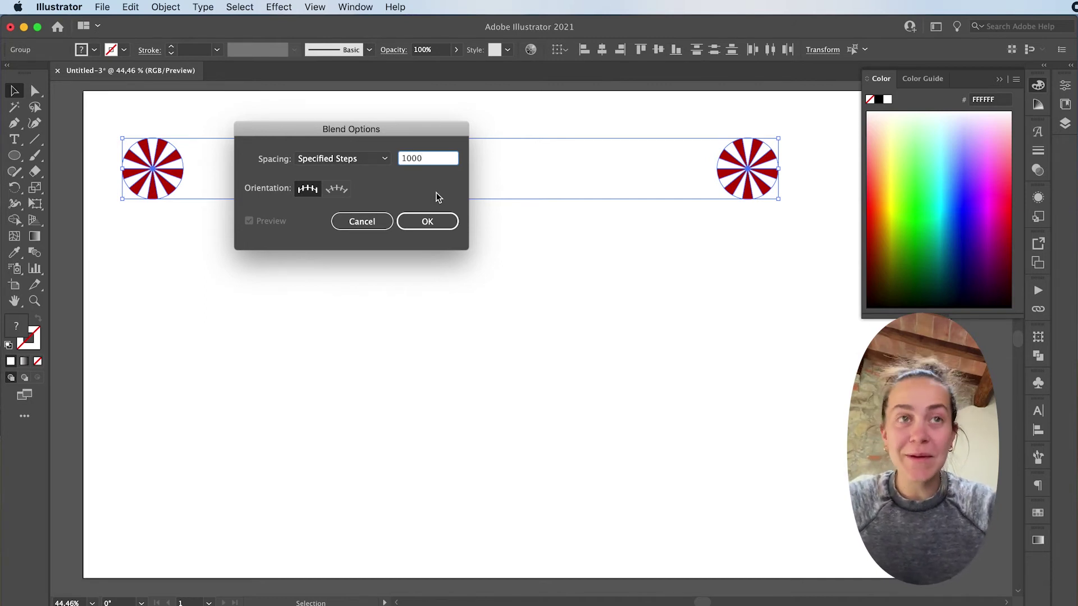
pyautogui.press('Return')
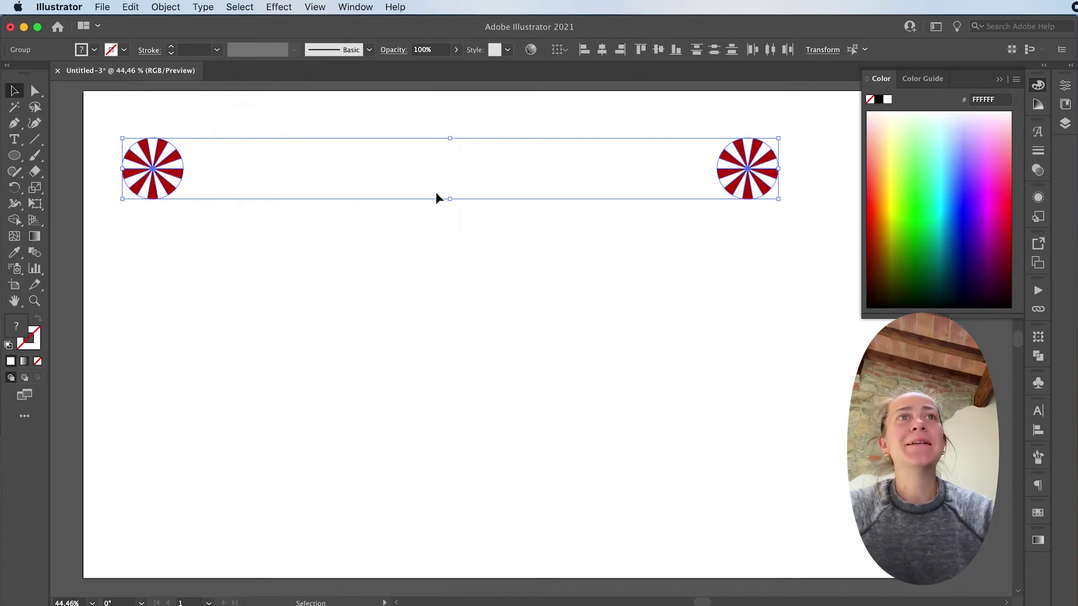
# Make the blend between the two striped circles into one candy bar
pyautogui.click(170, 7)
pyautogui.moveTo(173, 358)
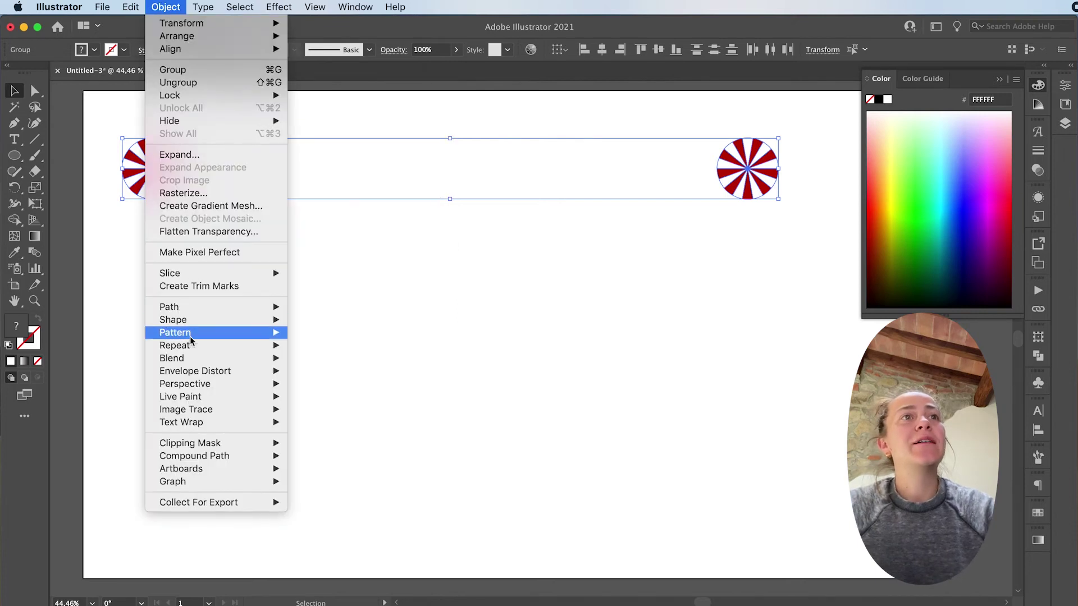
pyautogui.click(317, 361)
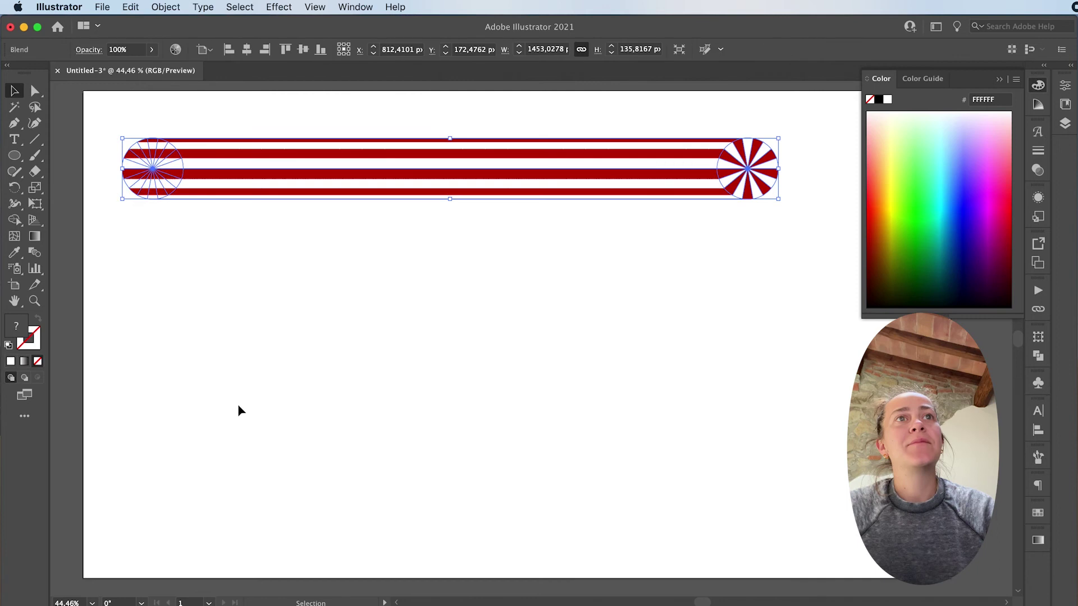
pyautogui.scroll(-3, 359, 358)
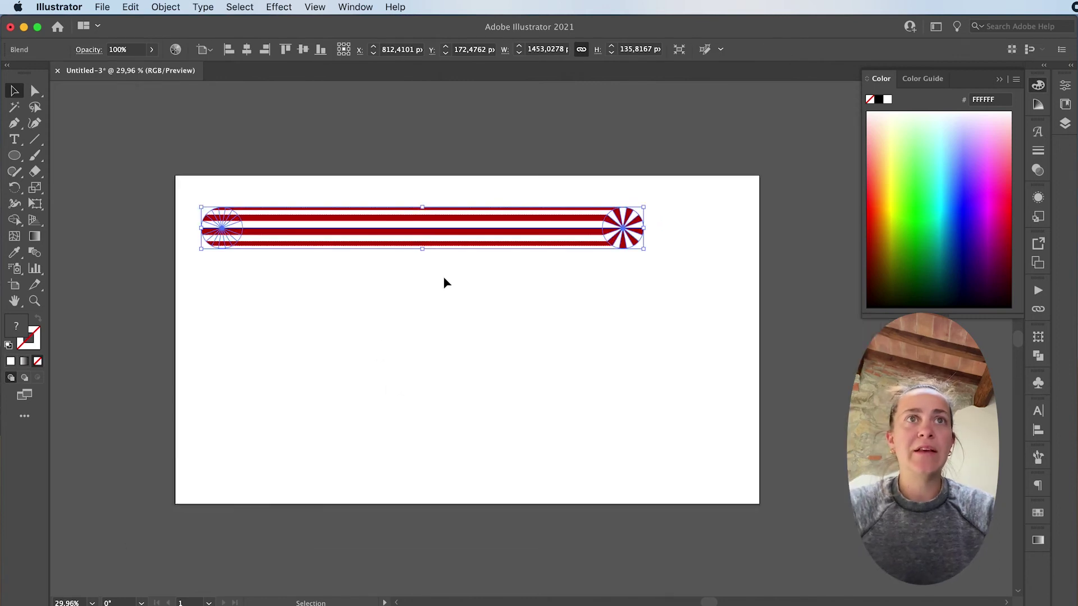
# Move the striped bar above the artboard, shorten it from the right, and deselect
pyautogui.moveTo(374, 239); pyautogui.dragTo(352, 151)
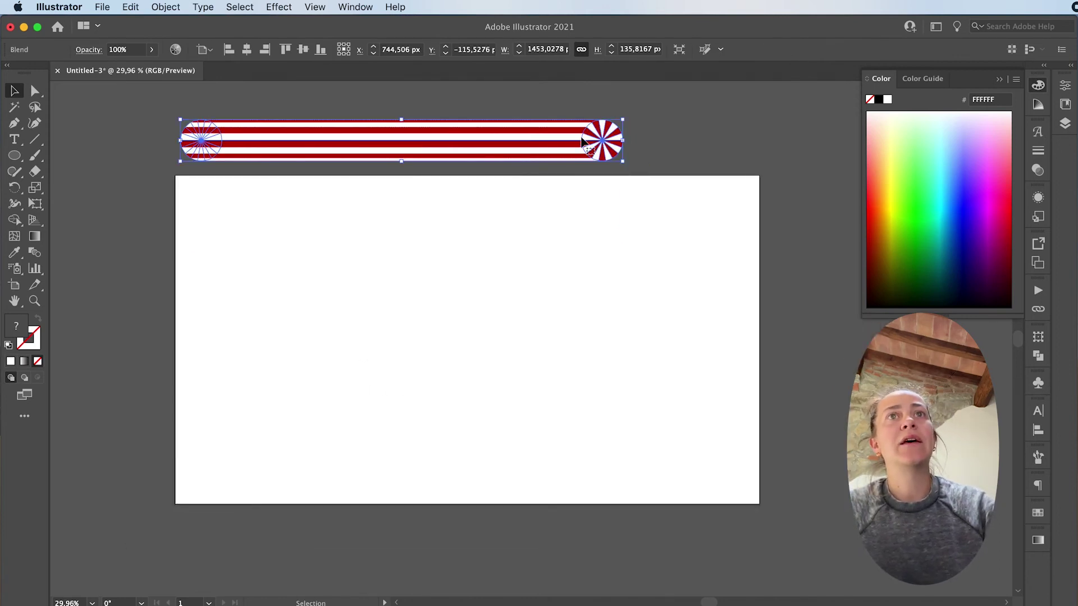
pyautogui.moveTo(624, 141); pyautogui.dragTo(503, 147)
pyautogui.click(261, 380)
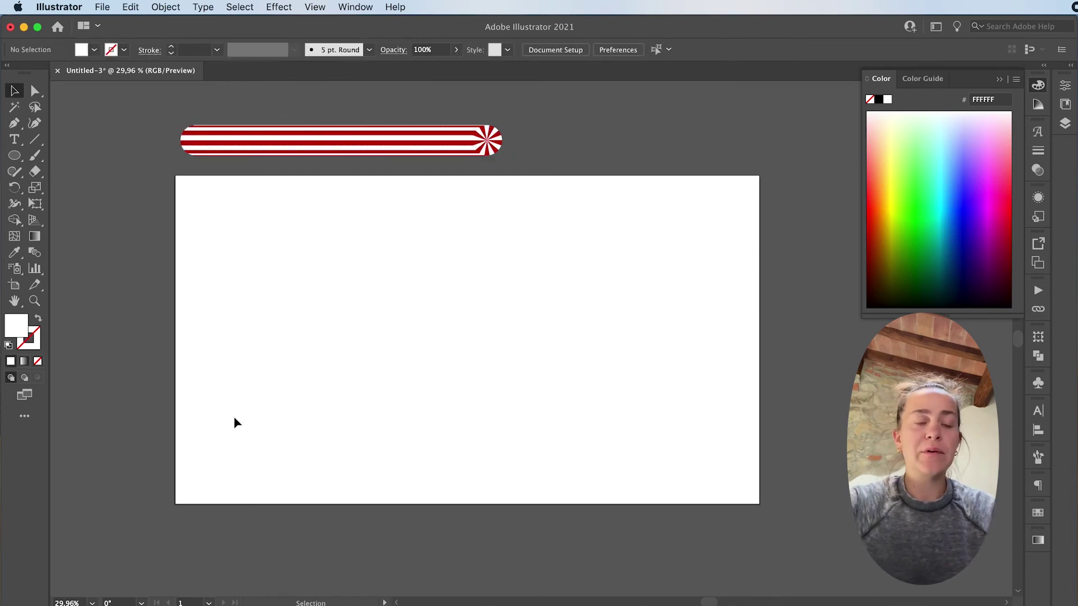
pyautogui.press('b')
pyautogui.moveTo(352, 399); pyautogui.dragTo(371, 420)
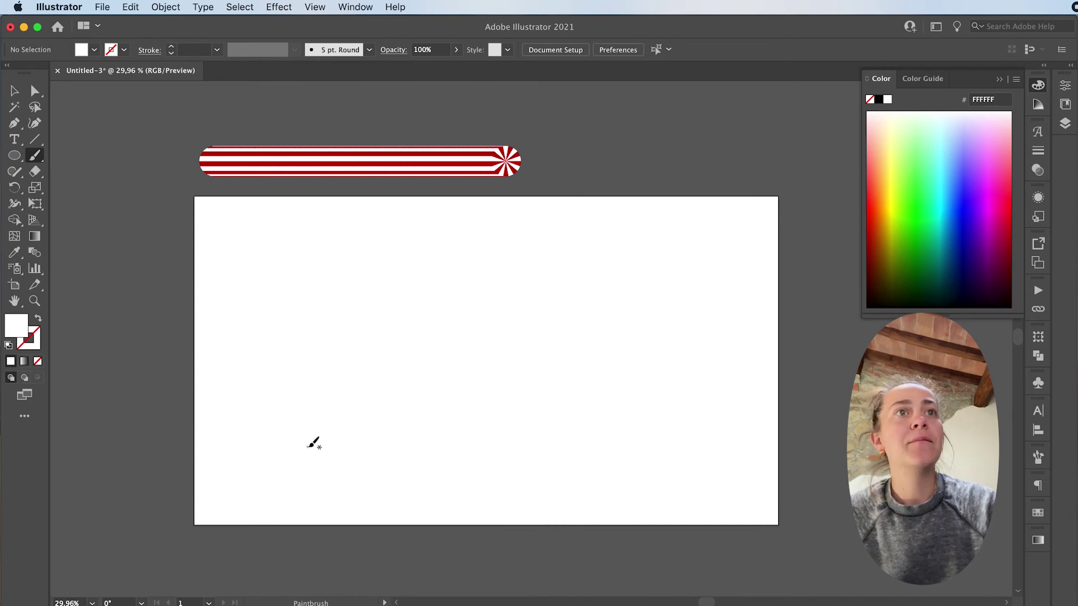
# Set the brush colour to black 000000
pyautogui.hotkey('shift', 'x')
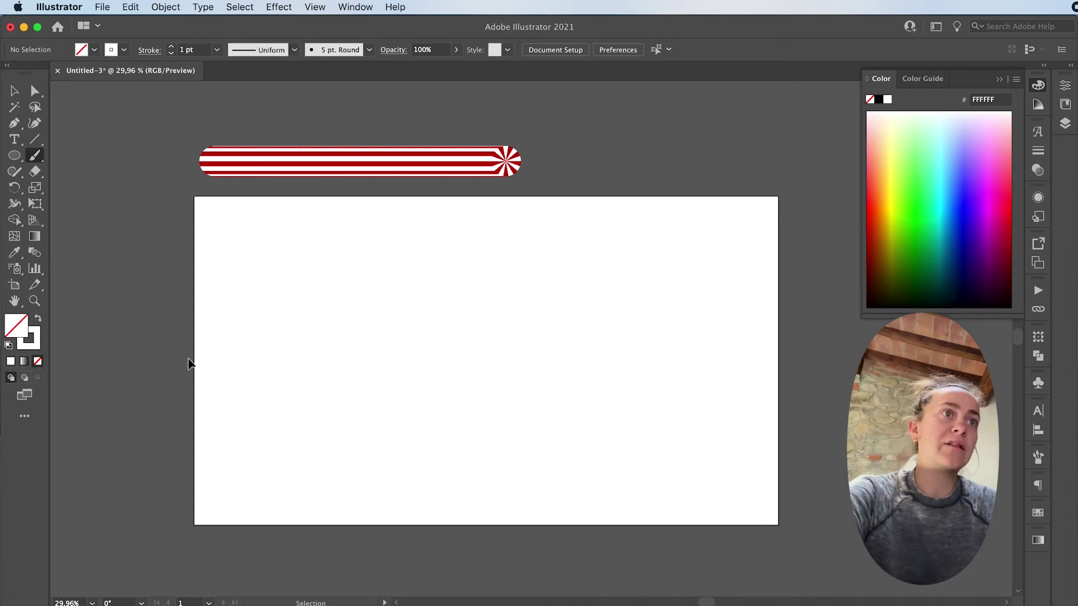
pyautogui.click(37, 319)
pyautogui.doubleClick(21, 333)
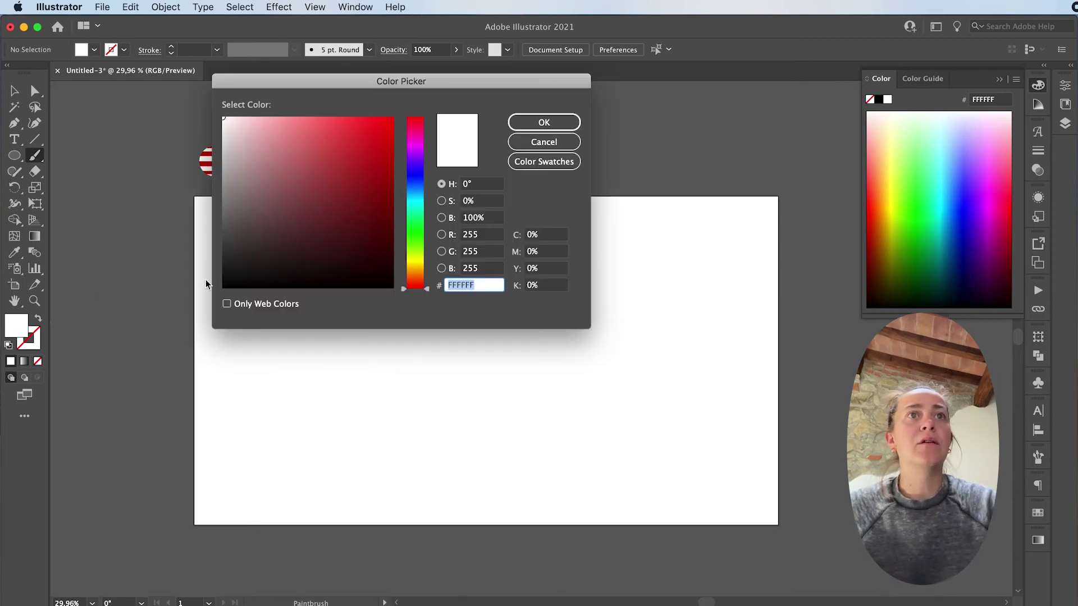
pyautogui.write('000000')
pyautogui.press('Return')
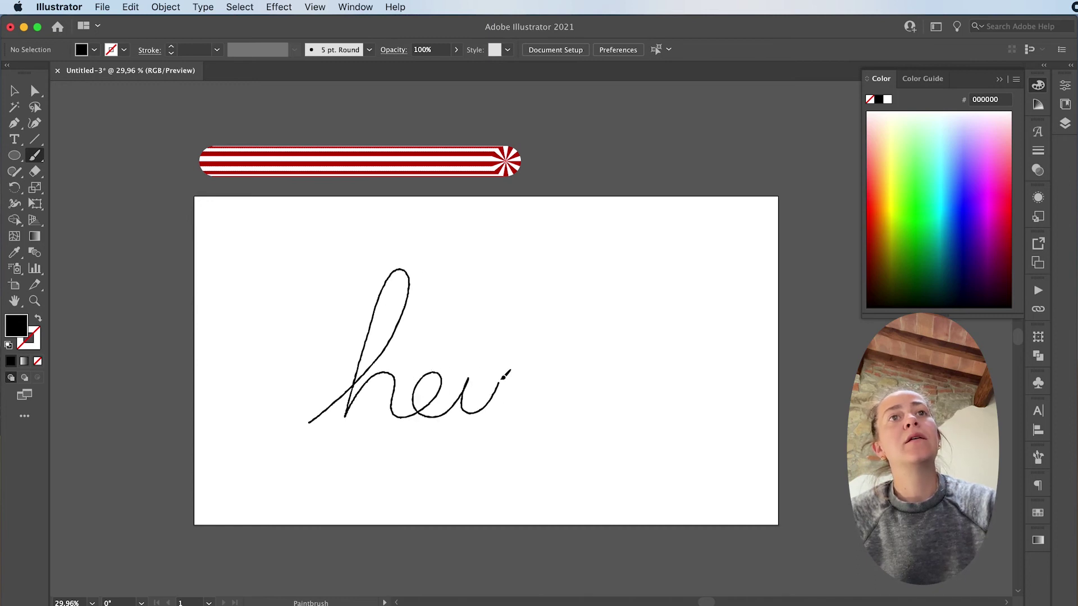
# Paint the handwritten 'hey' with a long wavy swash trailing from the y
pyautogui.moveTo(505, 445); pyautogui.dragTo(800, 403)
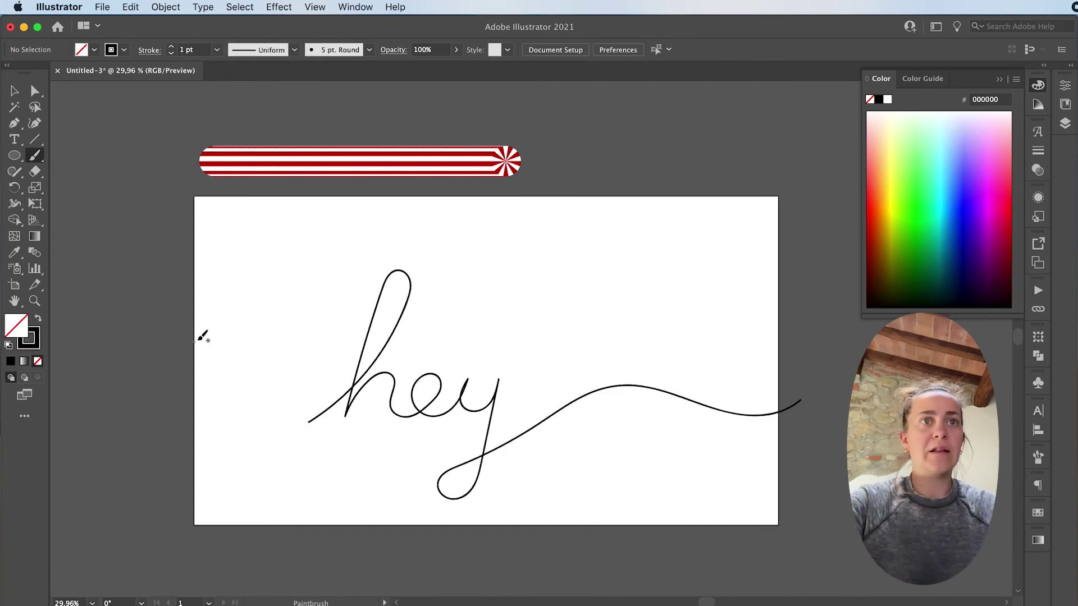
pyautogui.press('v')
# Position the 'hey' path, select it with the striped blend and replace the blend spine so the stripes follow the lettering
pyautogui.moveTo(385, 380); pyautogui.dragTo(334, 362)
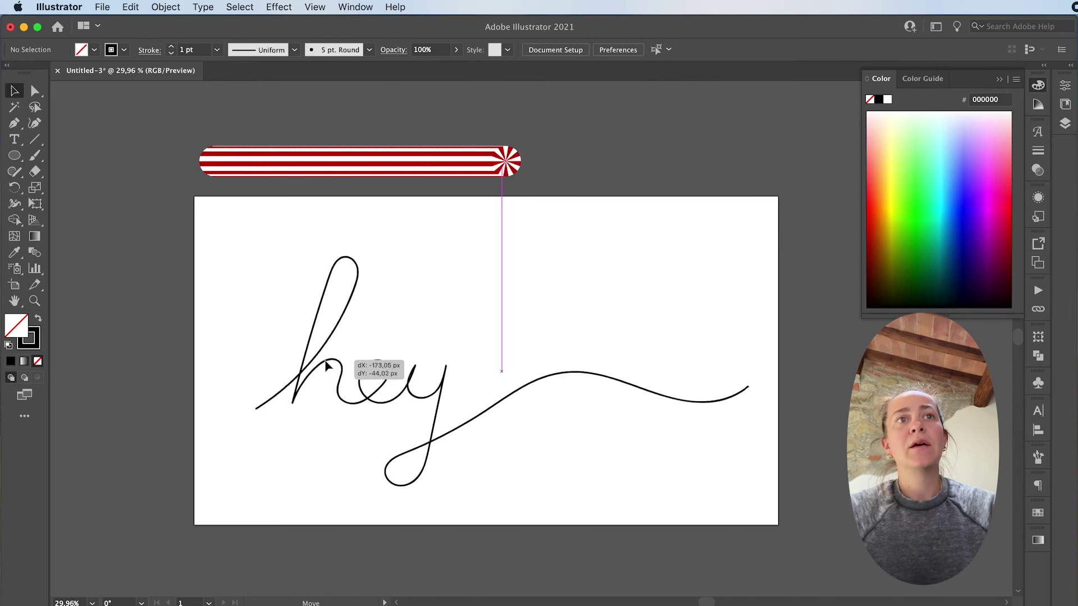
pyautogui.moveTo(328, 365); pyautogui.dragTo(324, 362)
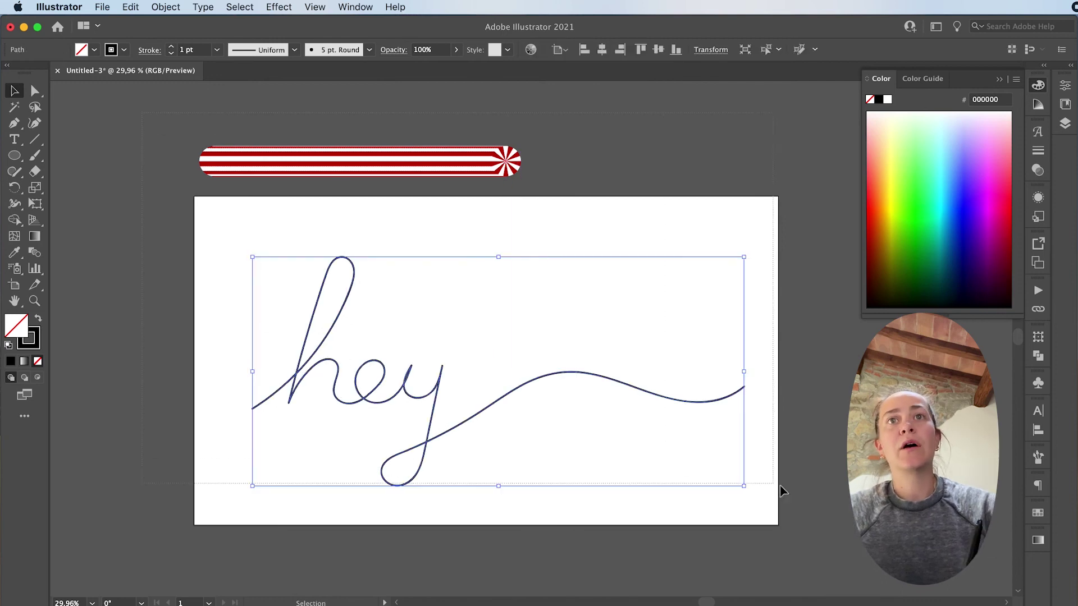
pyautogui.press('super+a')
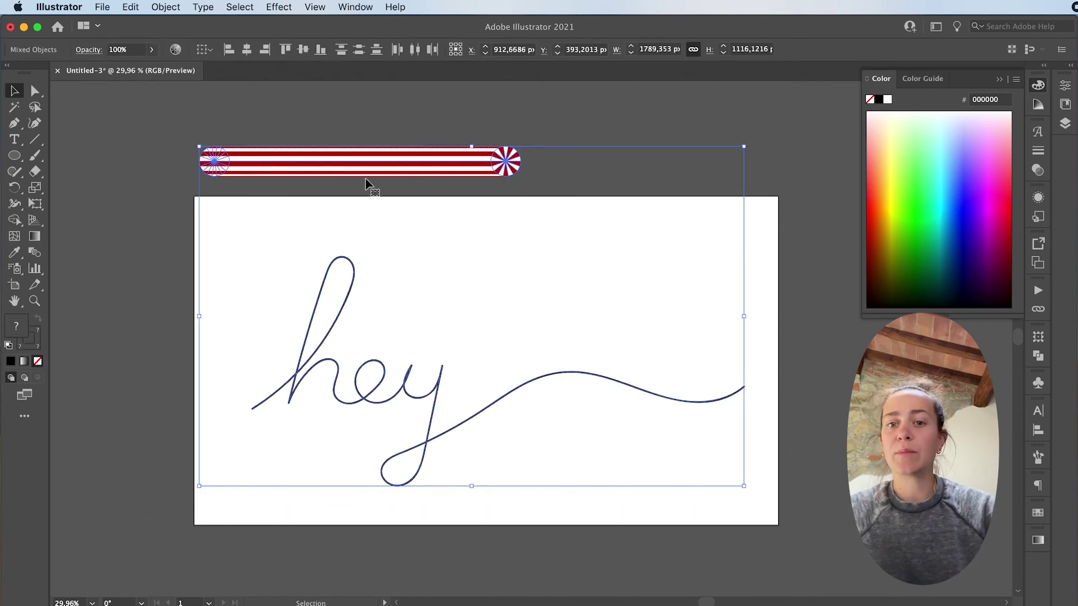
pyautogui.click(160, 7)
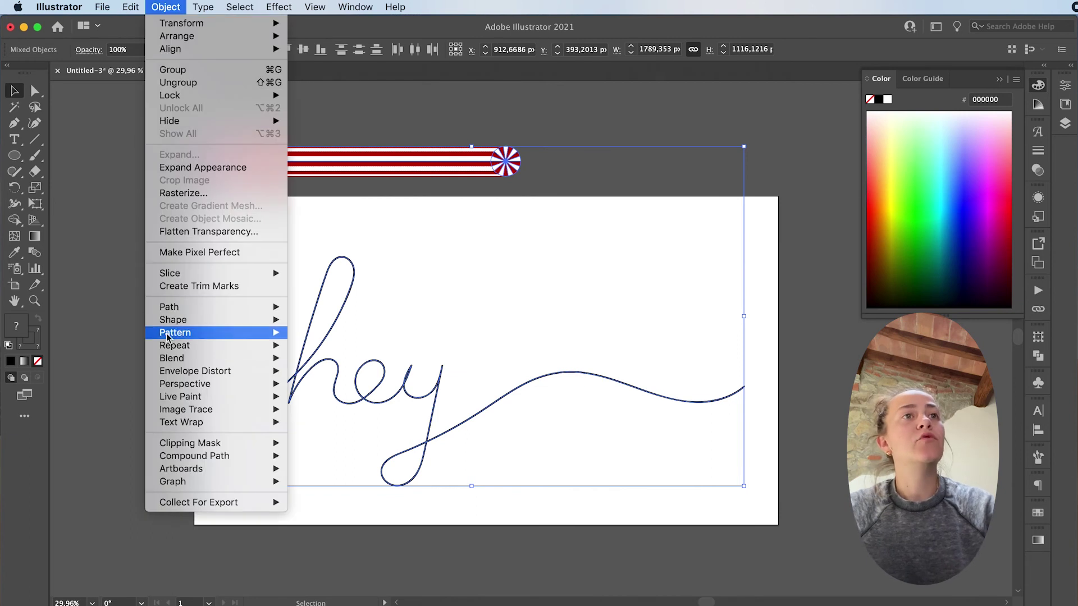
pyautogui.moveTo(172, 358)
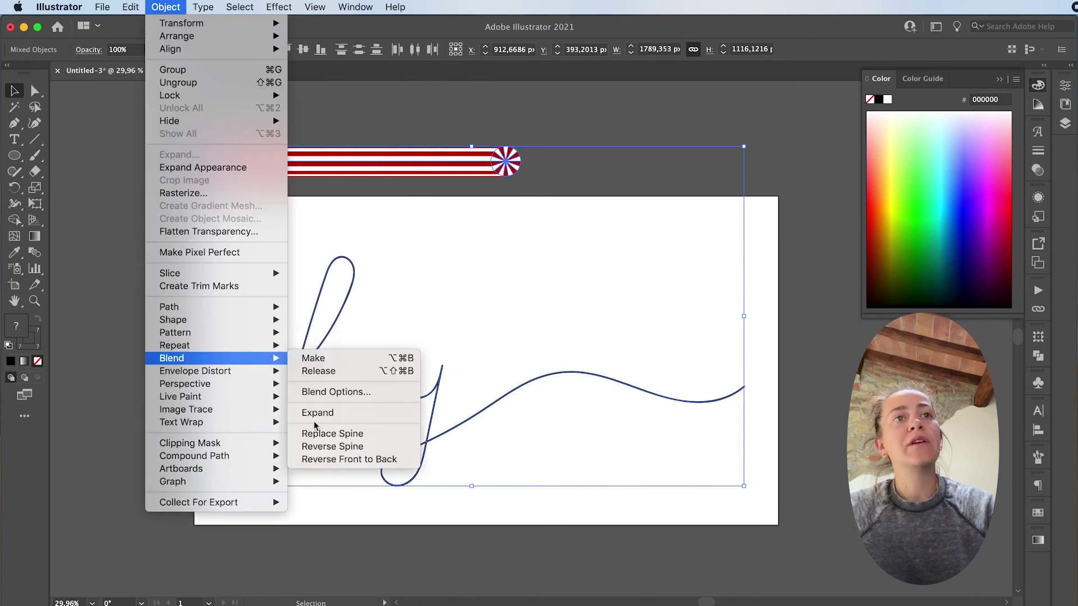
pyautogui.click(314, 434)
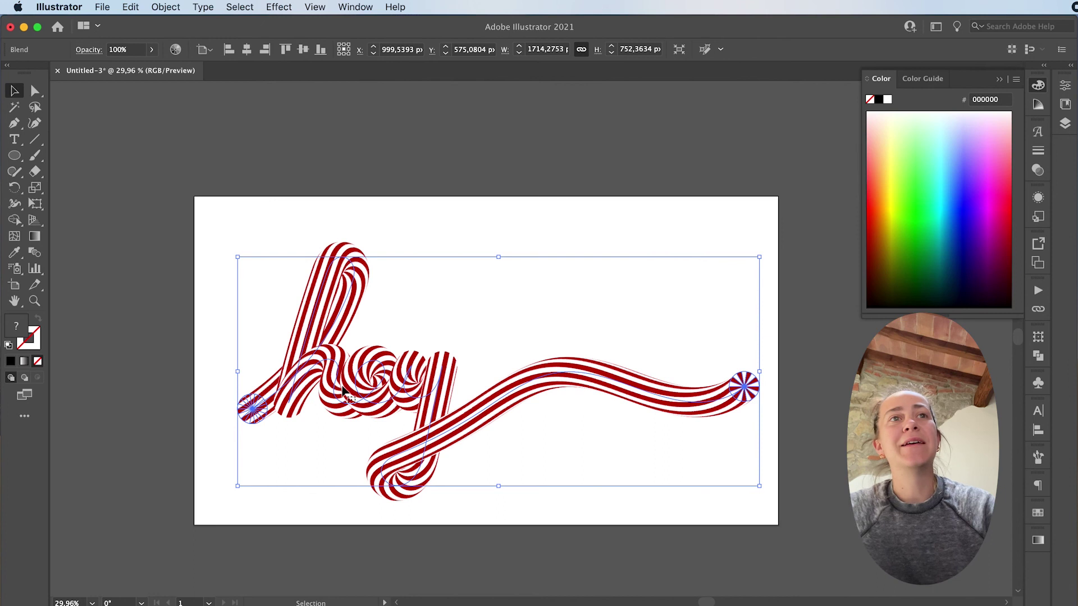
pyautogui.moveTo(345, 392); pyautogui.dragTo(356, 392)
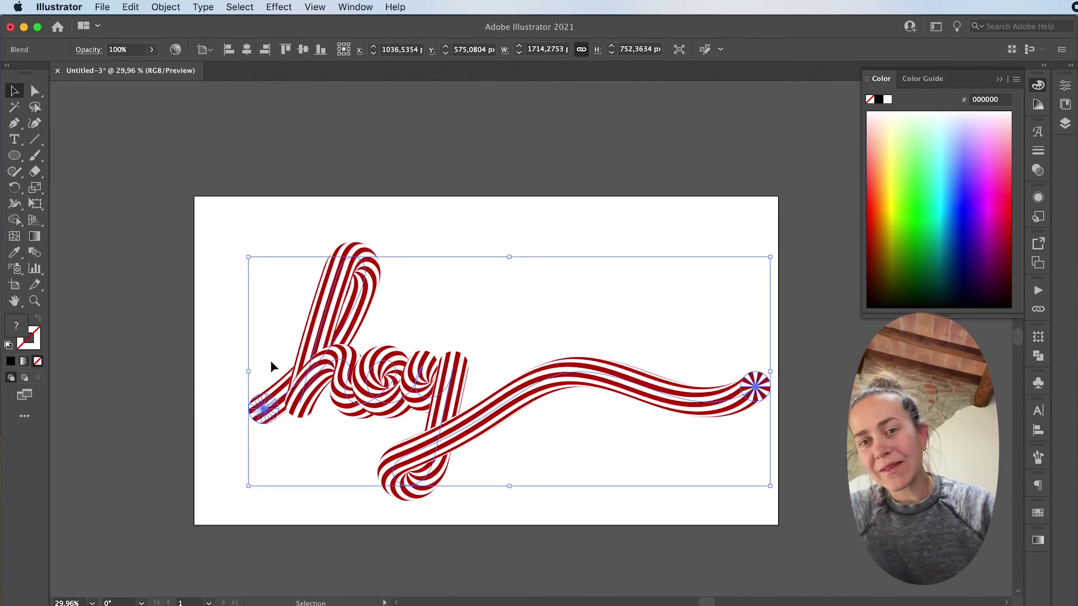
# Undo the spine replacement and shorten the straight striped blend bar further
pyautogui.press('super')
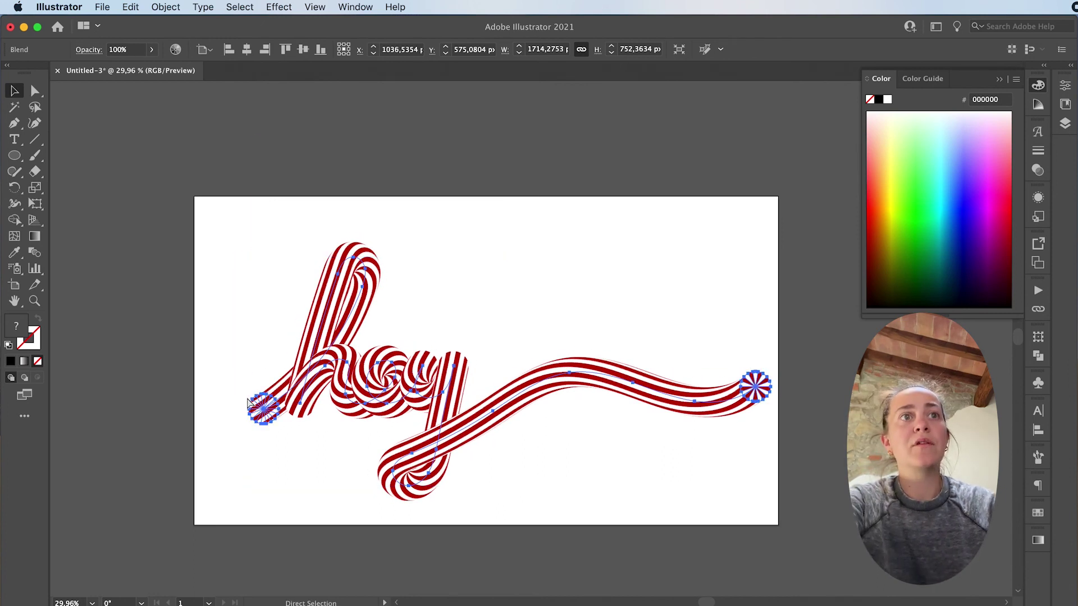
pyautogui.press('super+z')
pyautogui.press('super+z')
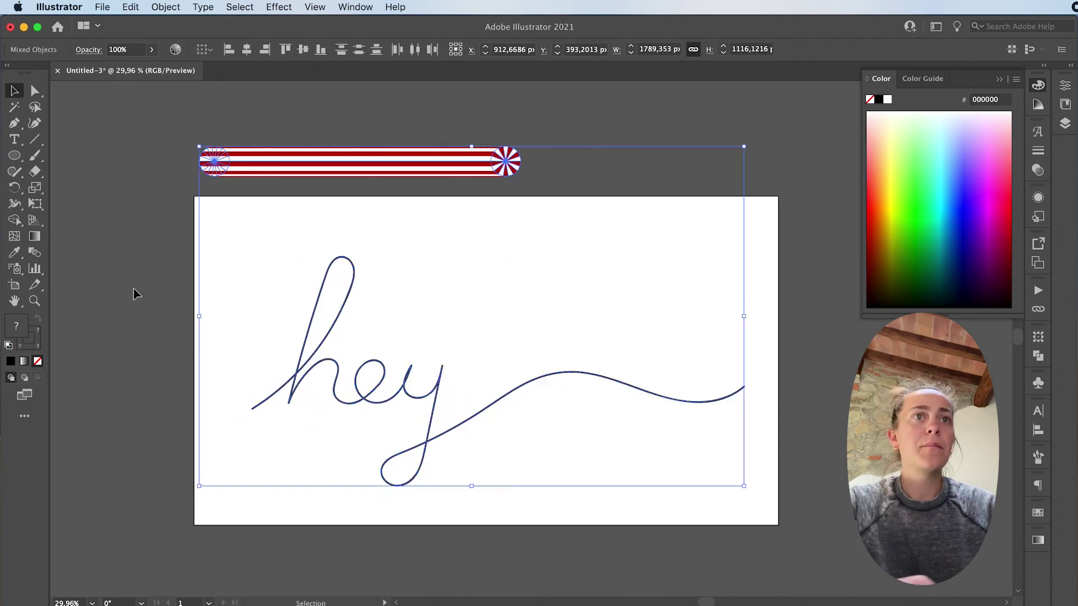
pyautogui.click(170, 221)
pyautogui.click(282, 169)
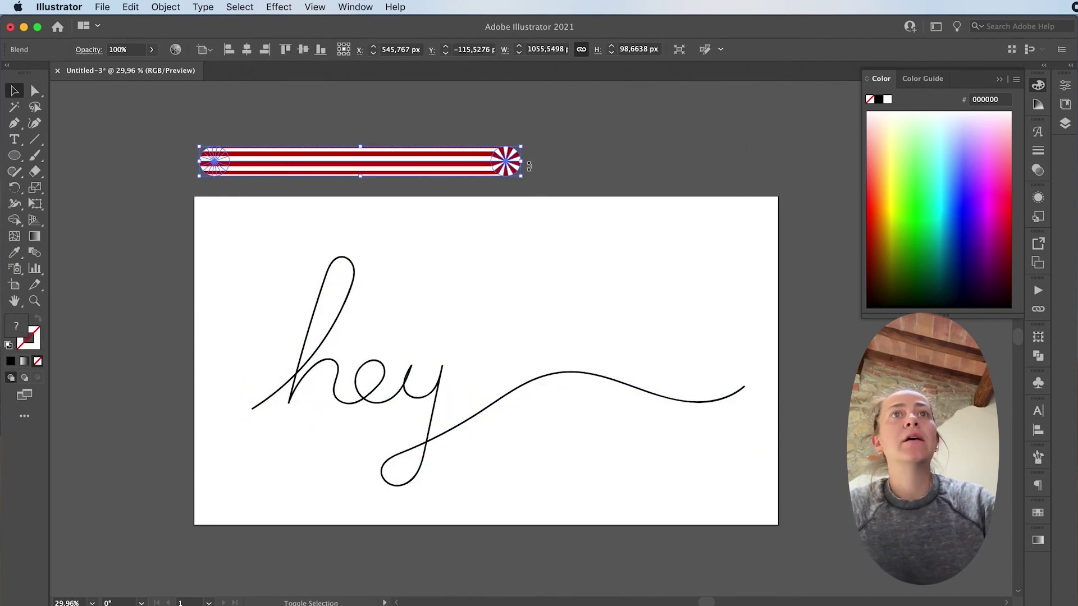
pyautogui.moveTo(521, 161); pyautogui.dragTo(360, 163)
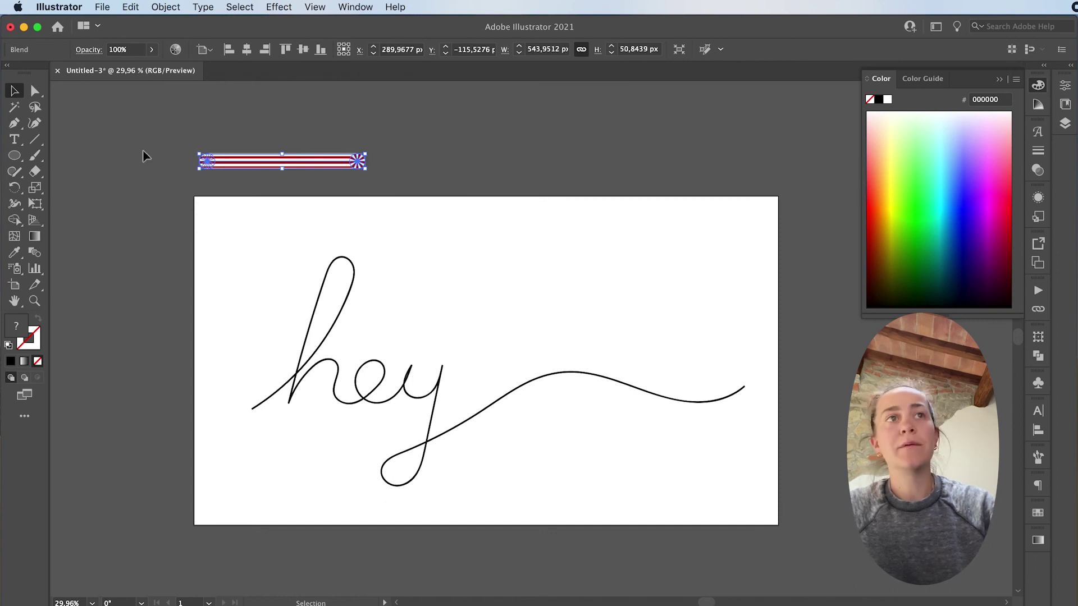
# Replace the spine again so the shorter blend wraps 'hey' as slimmer striped tubing
pyautogui.moveTo(173, 122); pyautogui.dragTo(528, 486)
pyautogui.click(165, 7)
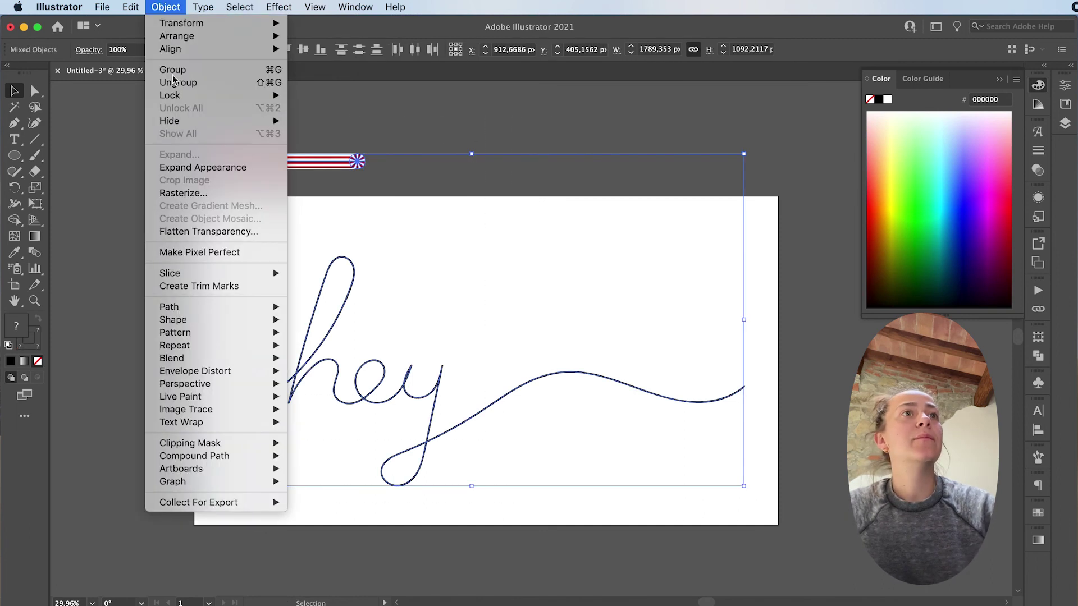
pyautogui.moveTo(172, 357)
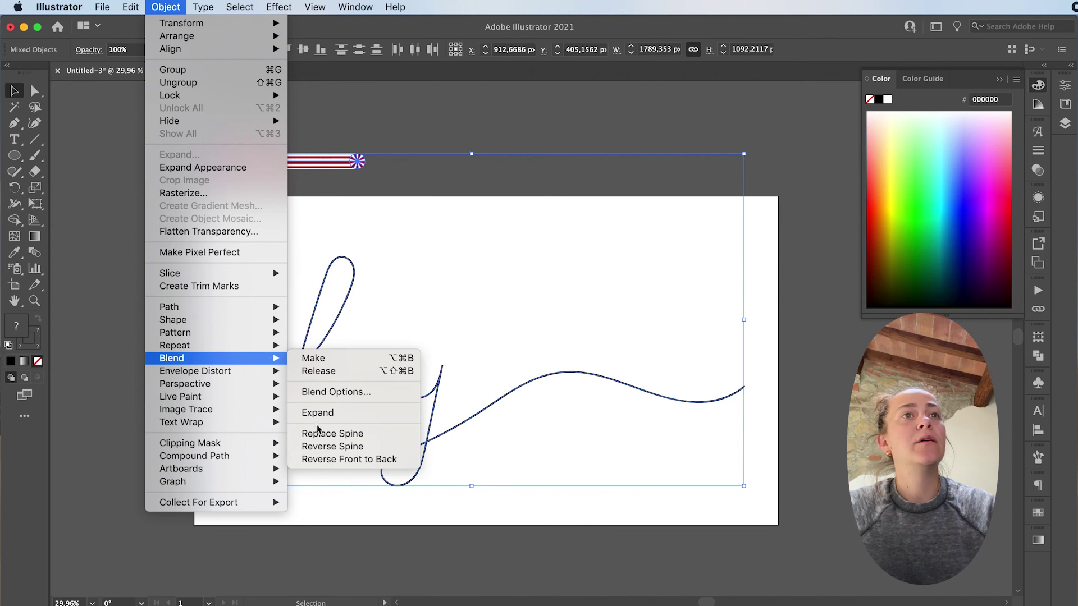
pyautogui.click(318, 435)
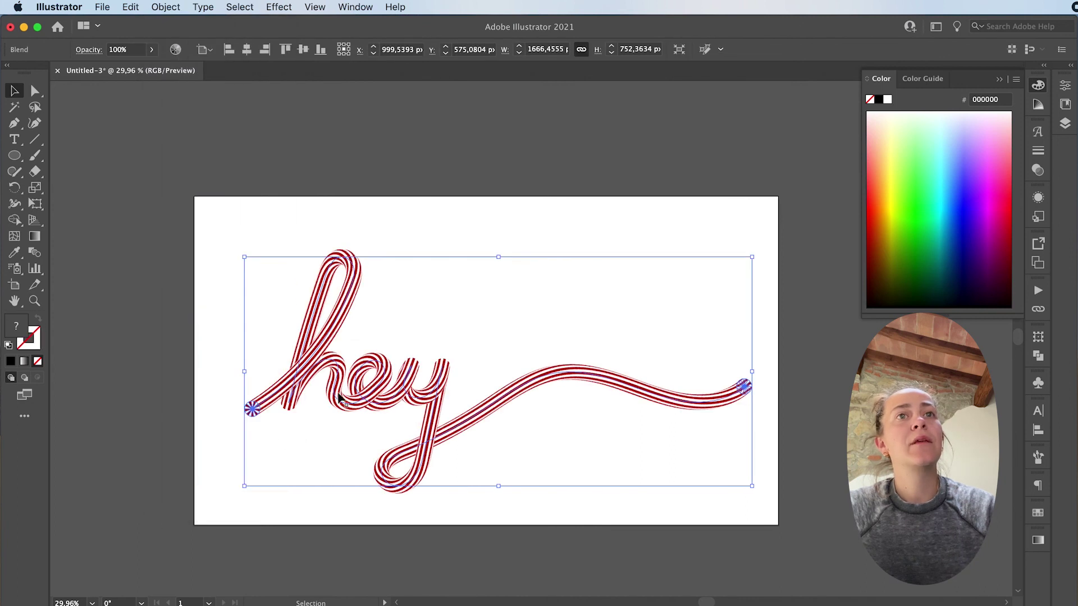
pyautogui.moveTo(340, 399); pyautogui.dragTo(332, 402)
pyautogui.click(249, 240)
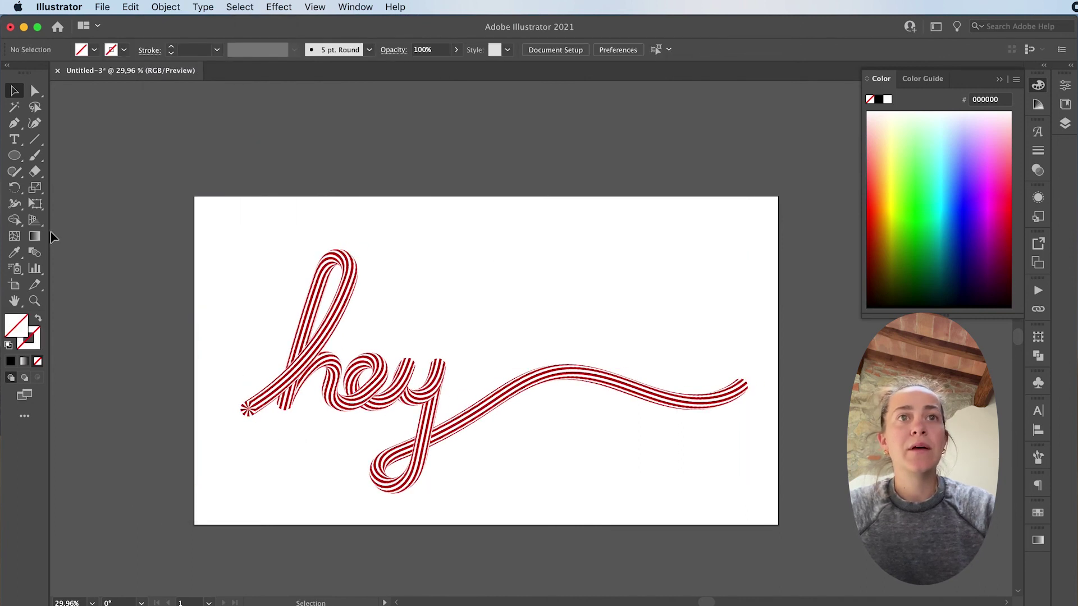